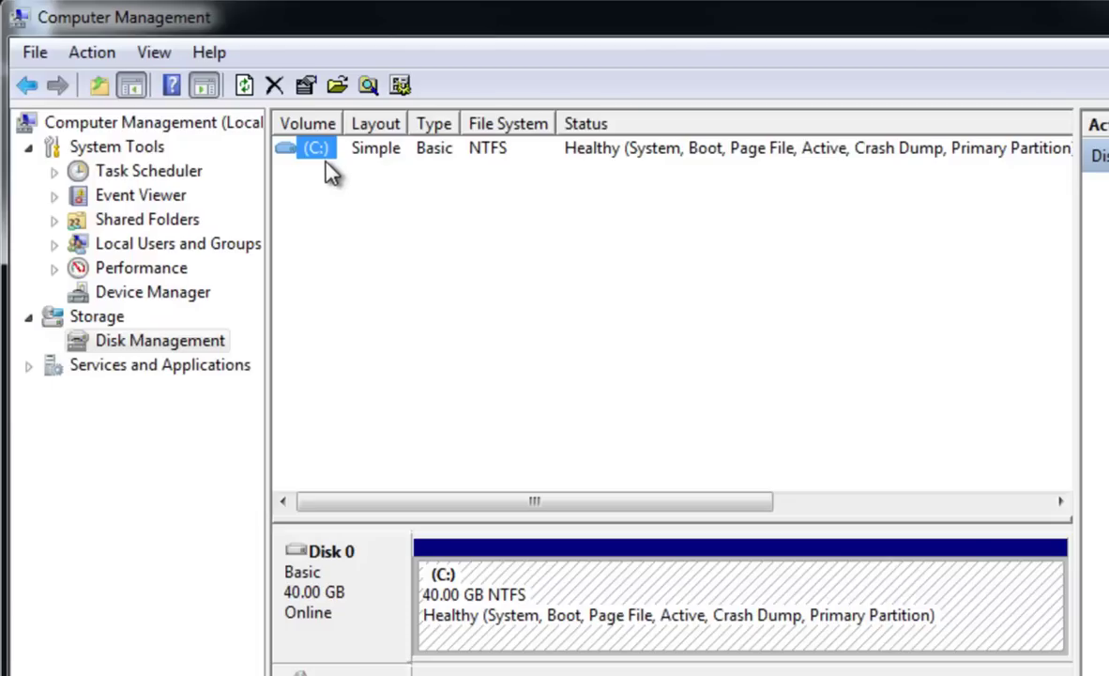
Start creating a virtual hard disk and set its location to UserData.vhd in the root of Local Disk (C:)
{"action": "left_click", "coordinate": [90, 55]}
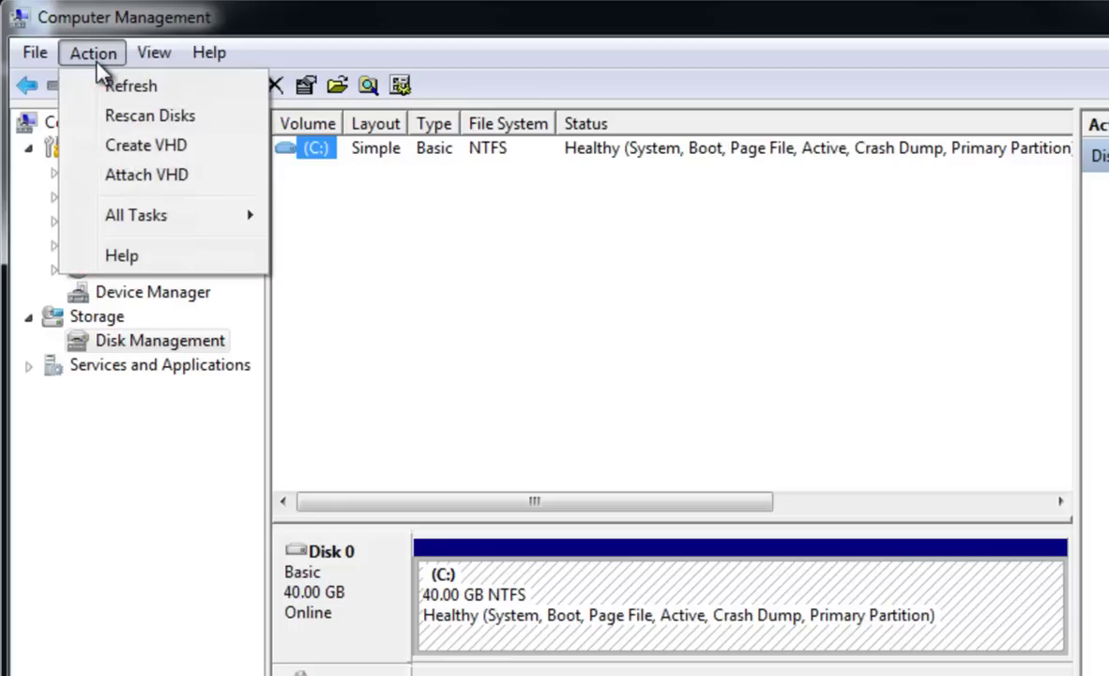
{"action": "left_click", "coordinate": [107, 148]}
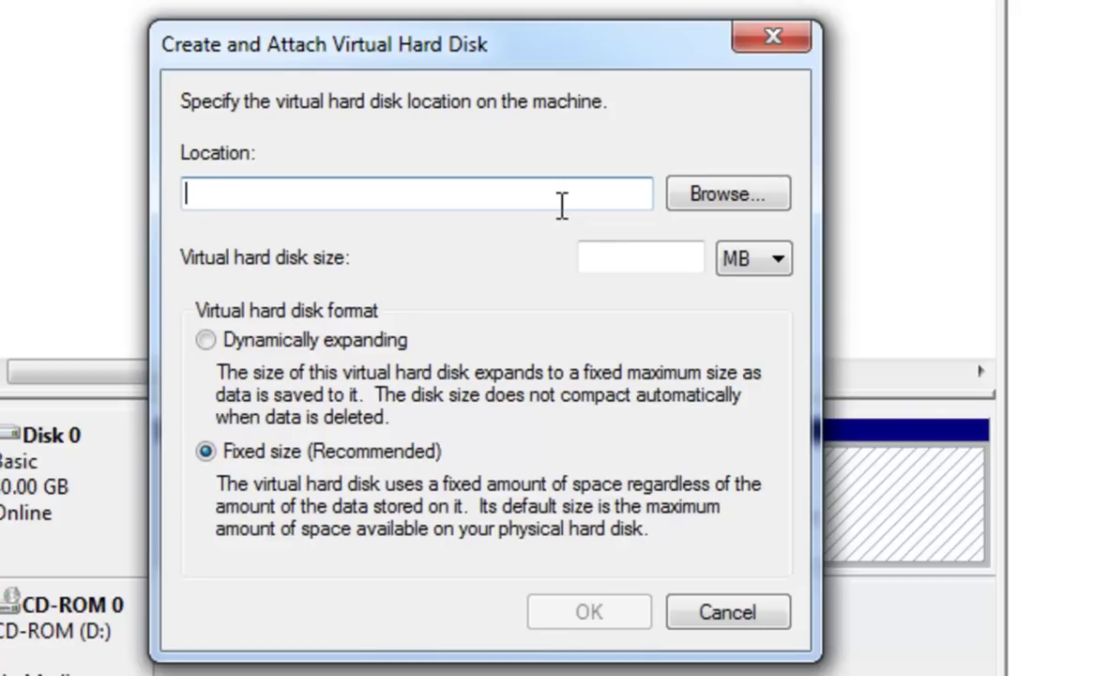
{"action": "left_click", "coordinate": [701, 197]}
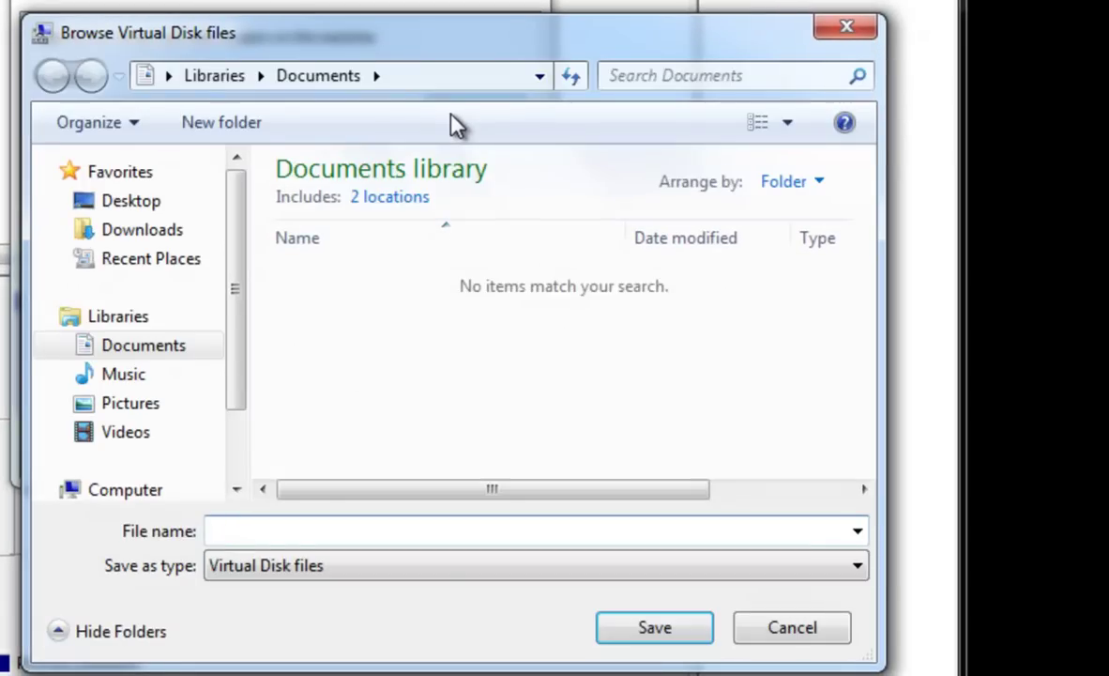
{"action": "left_click_drag", "start_coordinate": [245, 291], "coordinate": [245, 361]}
{"action": "left_click", "coordinate": [153, 392]}
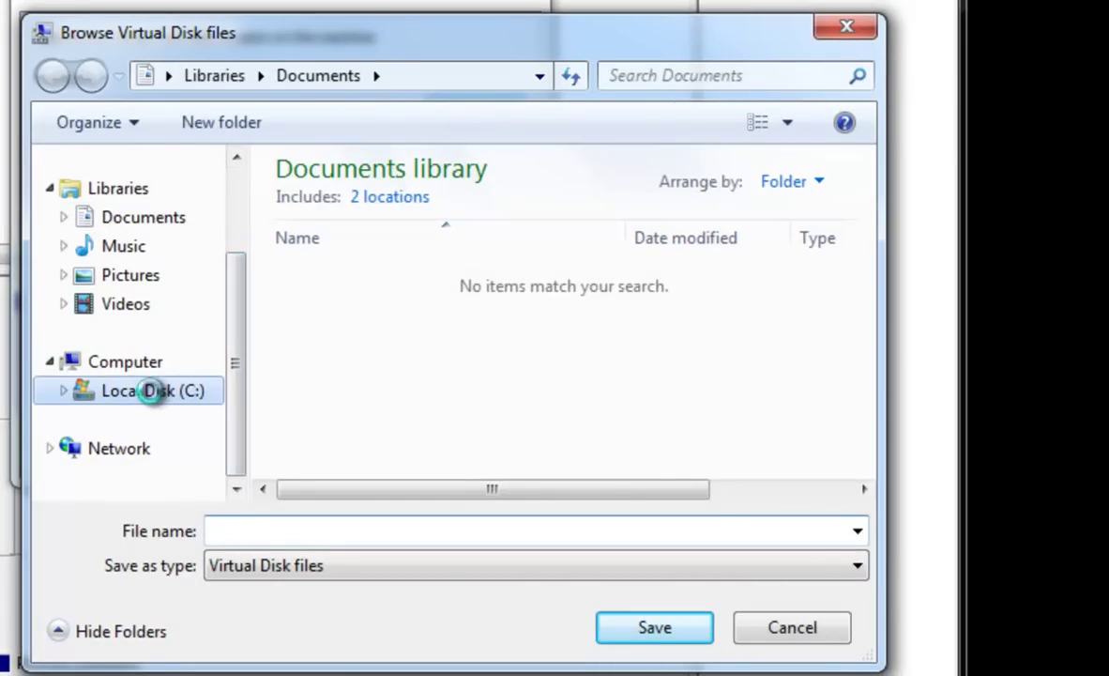
{"action": "left_click", "coordinate": [236, 529]}
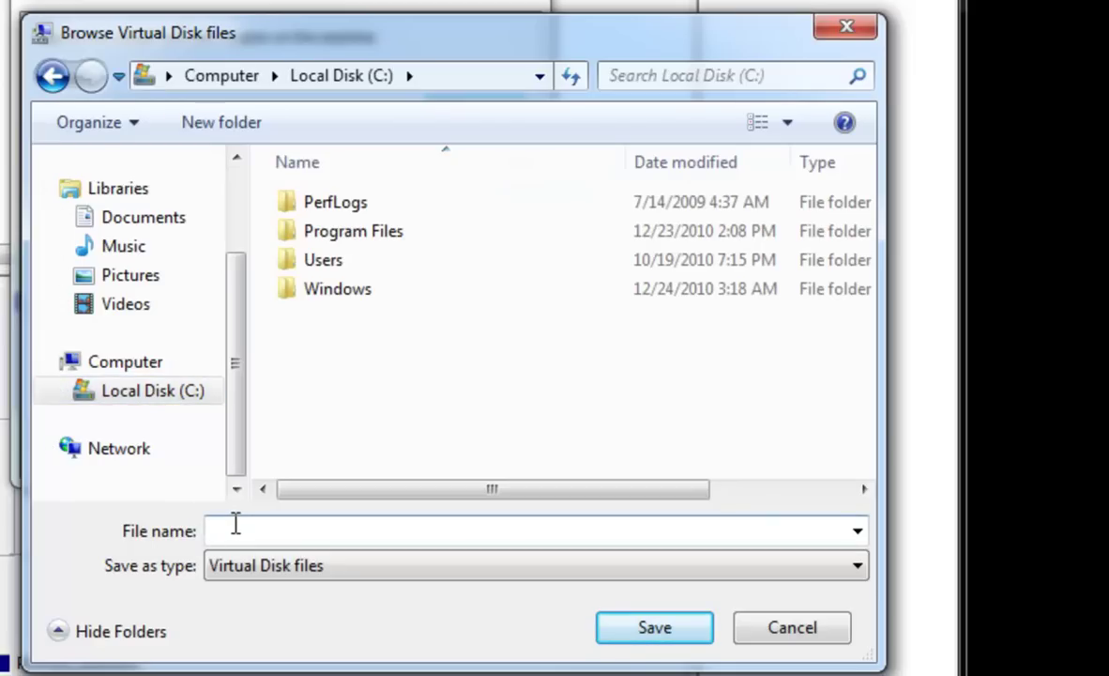
{"action": "type", "text": "User"}
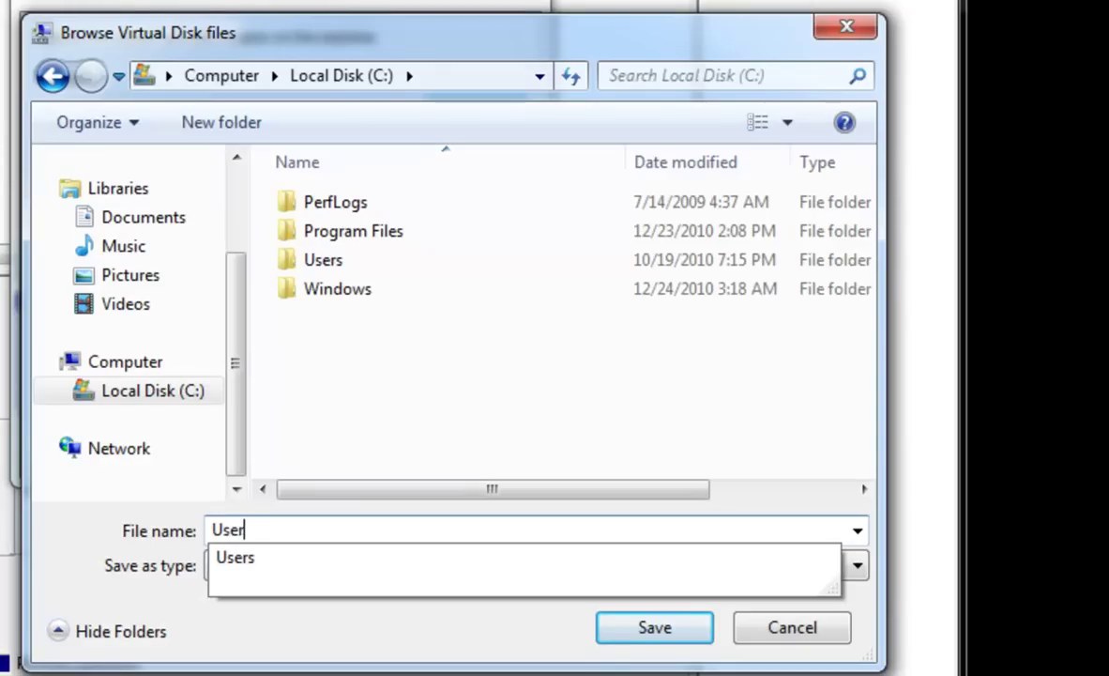
{"action": "type", "text": "Data"}
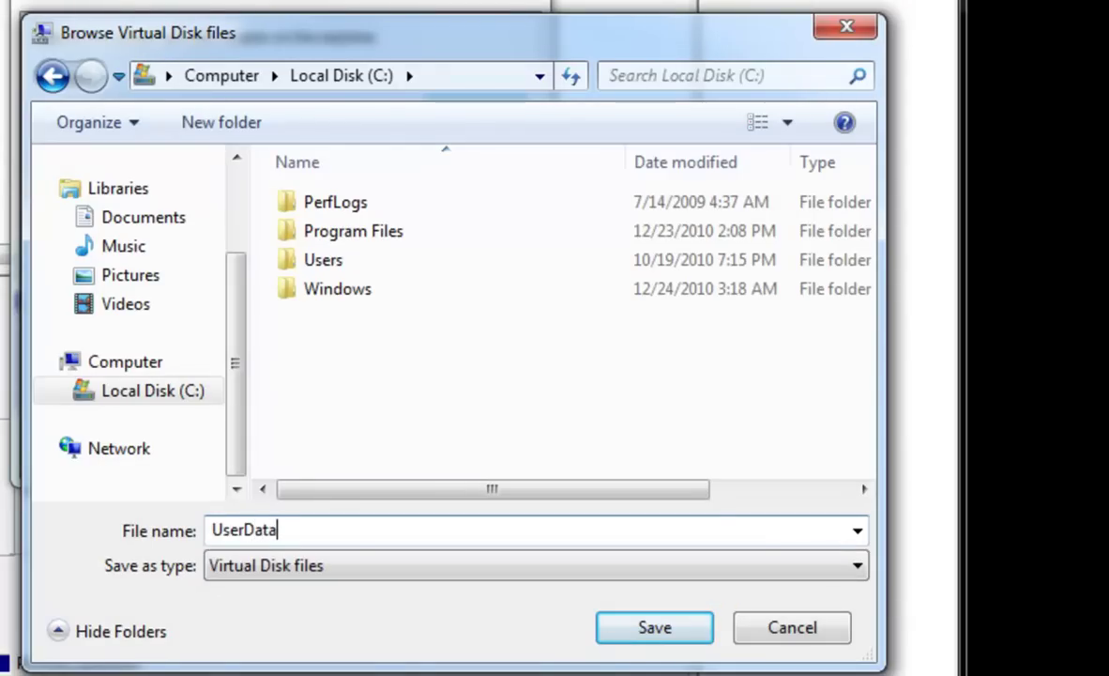
{"action": "type", "text": ".vhd"}
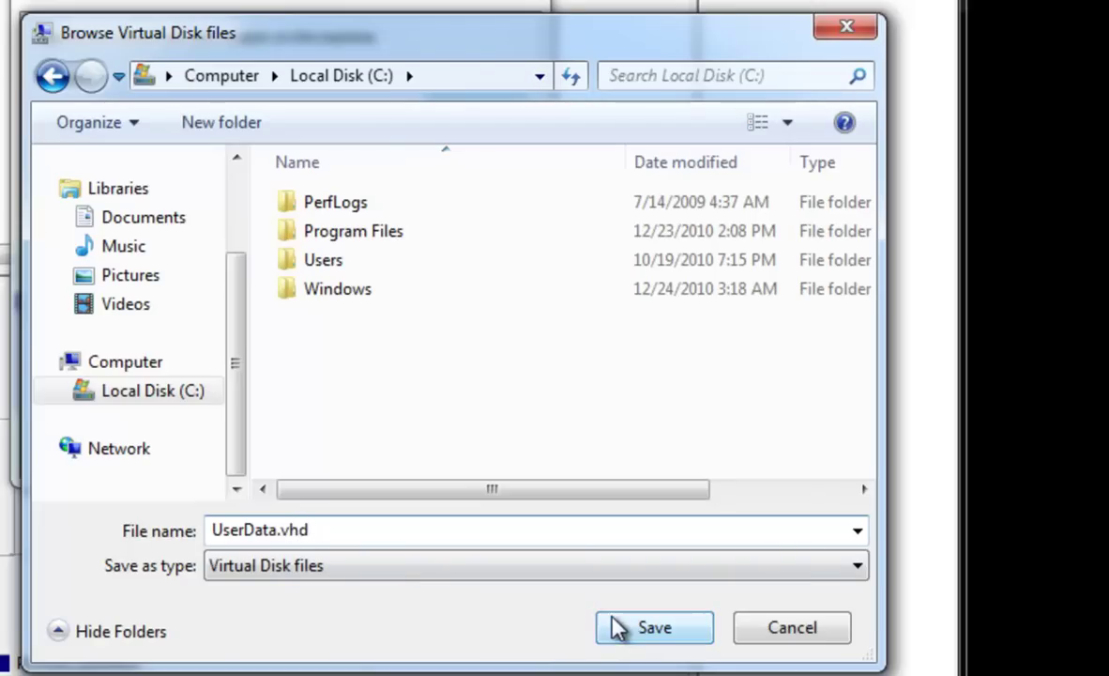
{"action": "left_click", "coordinate": [639, 632]}
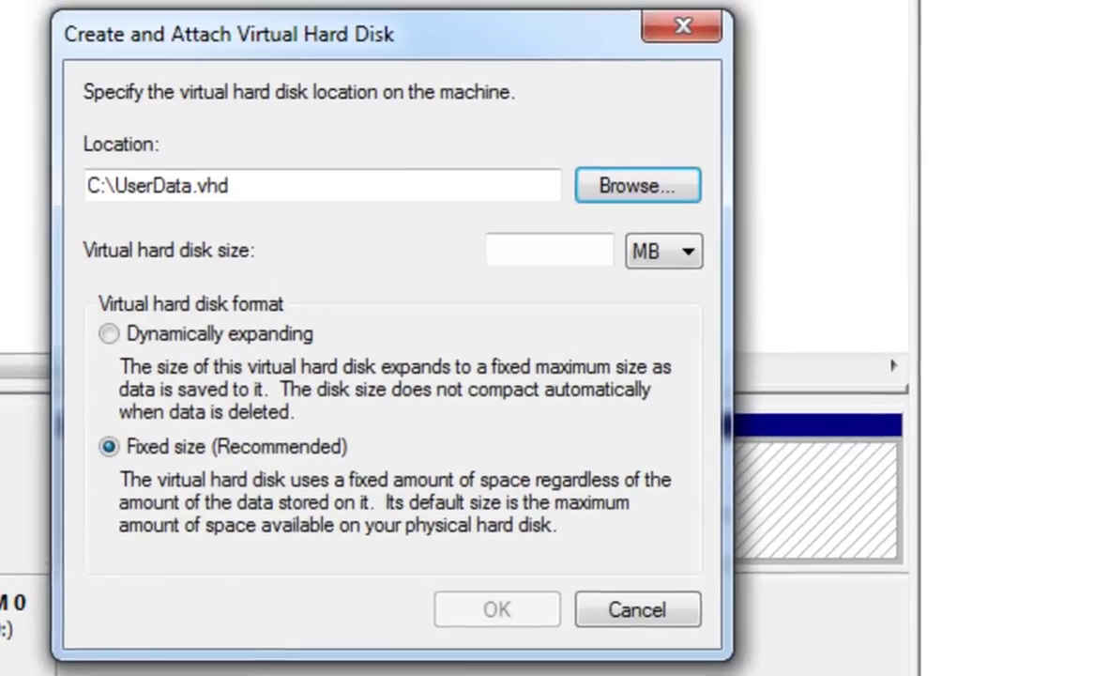
Set the virtual hard disk size to 256 MB and create it with the fixed size format
{"action": "left_click", "coordinate": [556, 250]}
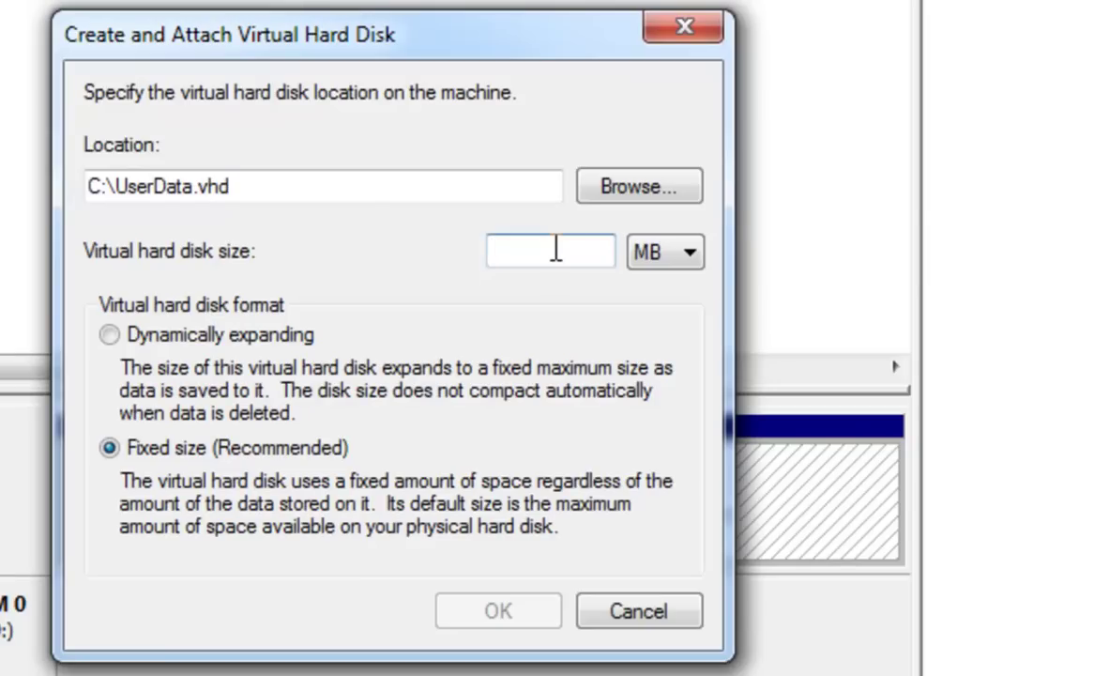
{"action": "type", "text": "256"}
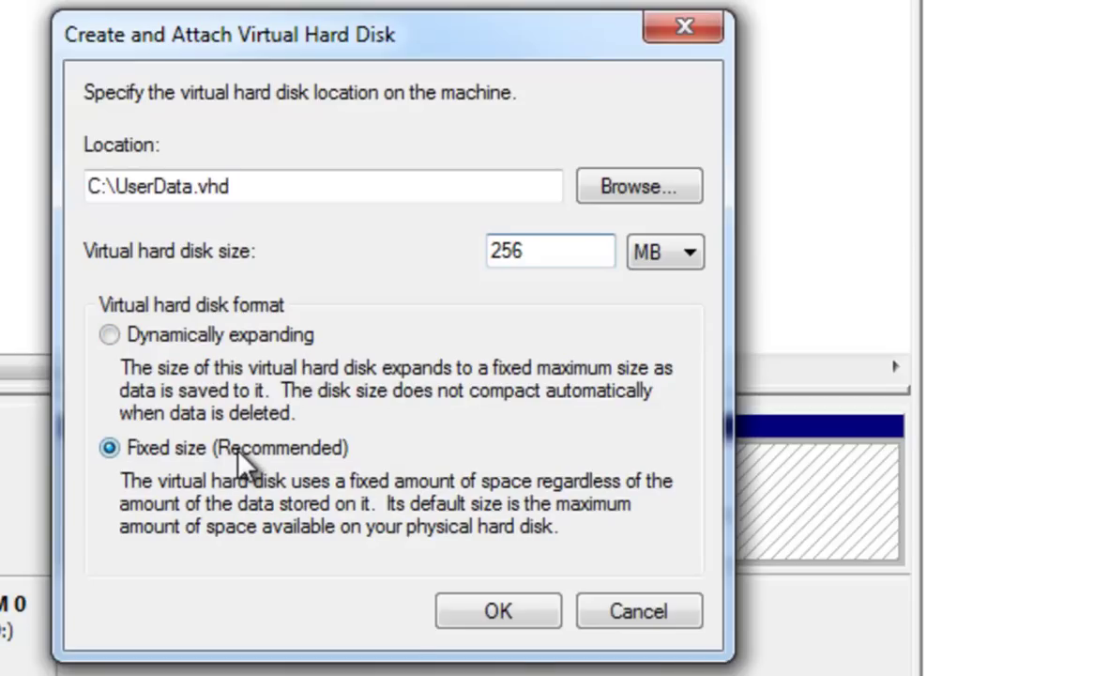
{"action": "left_click", "coordinate": [513, 608]}
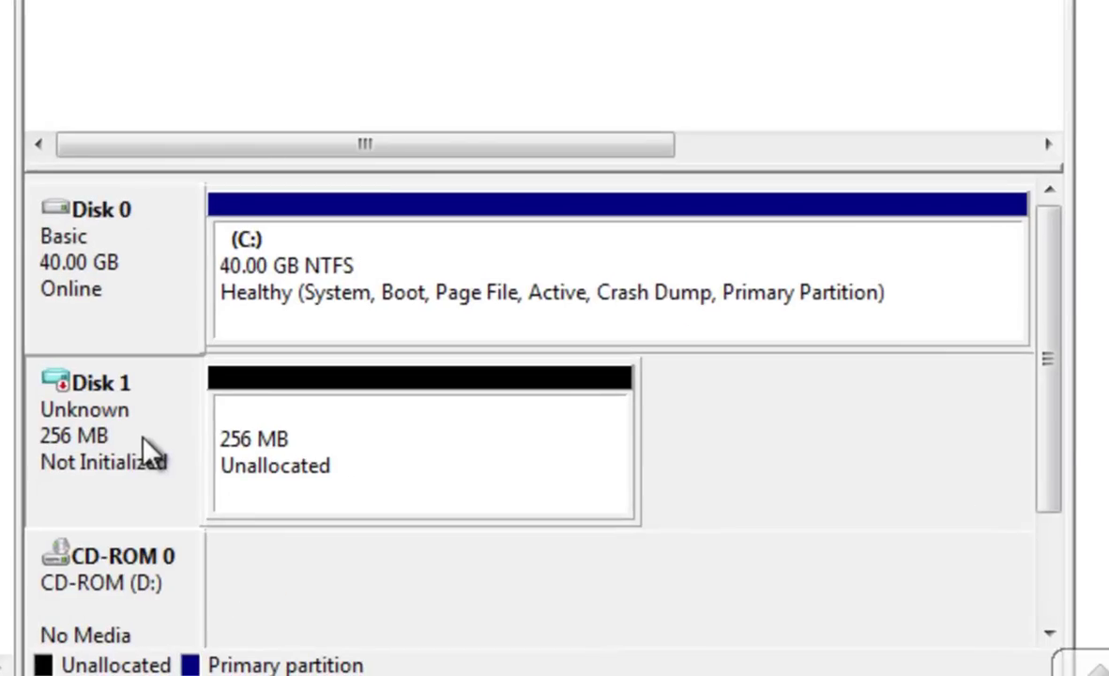
Initialize Disk 1 with the MBR (Master Boot Record) partition style
{"action": "left_click", "coordinate": [290, 465]}
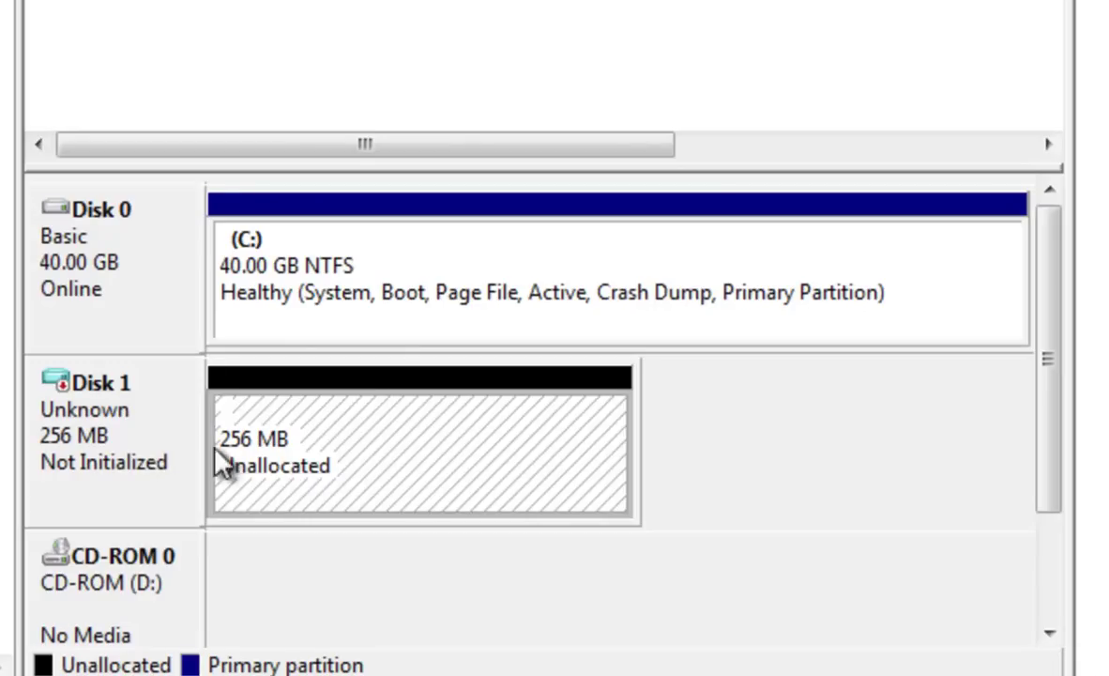
{"action": "right_click", "coordinate": [147, 443]}
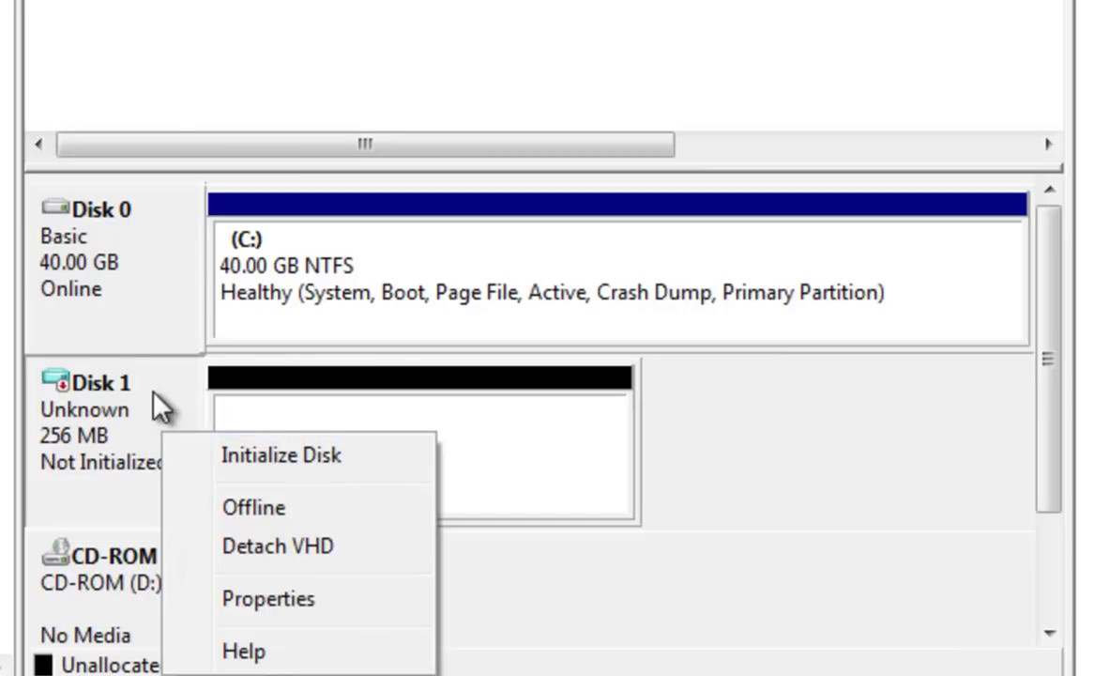
{"action": "left_click", "coordinate": [145, 401]}
{"action": "right_click", "coordinate": [137, 405]}
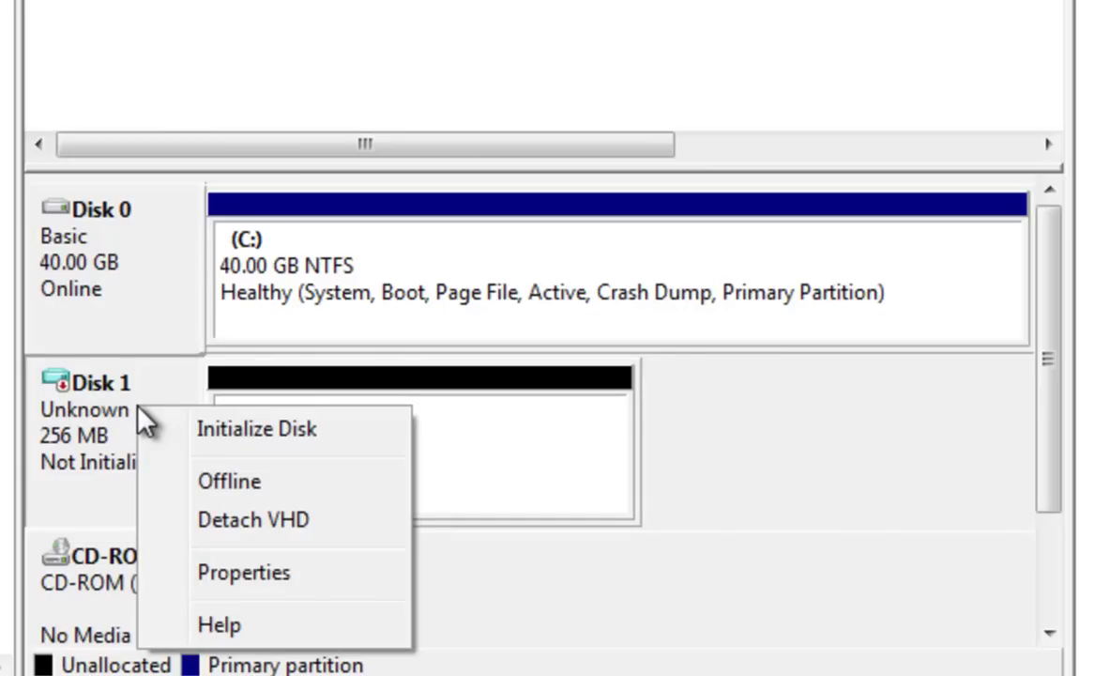
{"action": "left_click", "coordinate": [199, 430]}
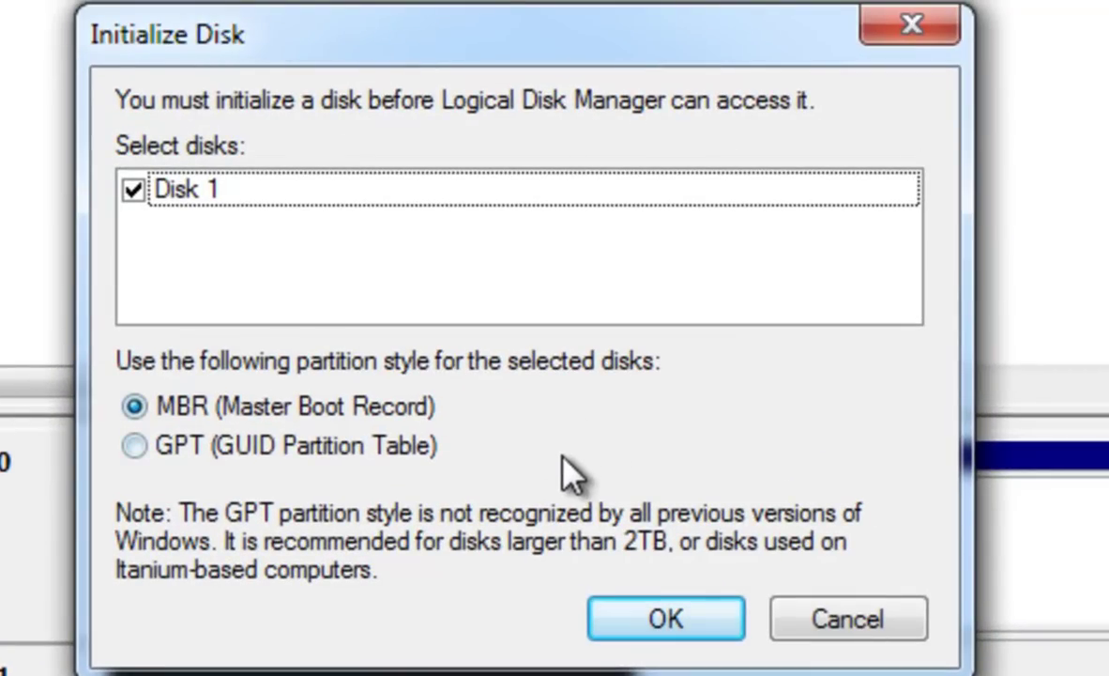
{"action": "left_click", "coordinate": [638, 621]}
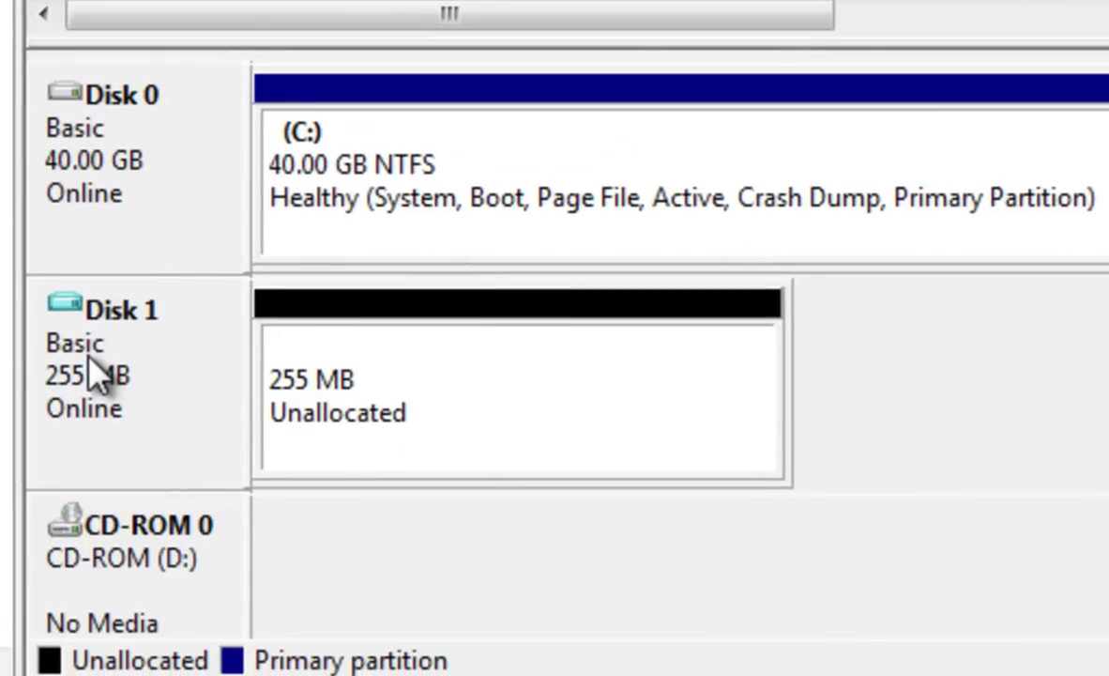
Set up a new simple volume in Disk 1's unallocated space, with a size of 253 MB and drive letter E
{"action": "left_click", "coordinate": [80, 361]}
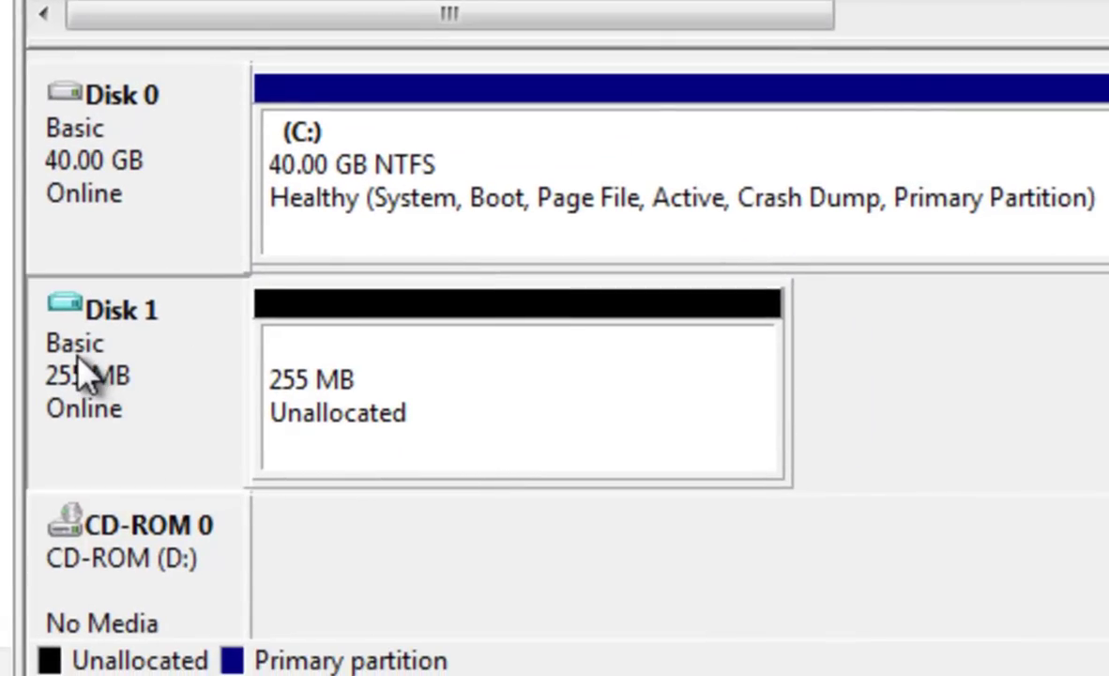
{"action": "left_click", "coordinate": [474, 374]}
{"action": "right_click", "coordinate": [474, 374]}
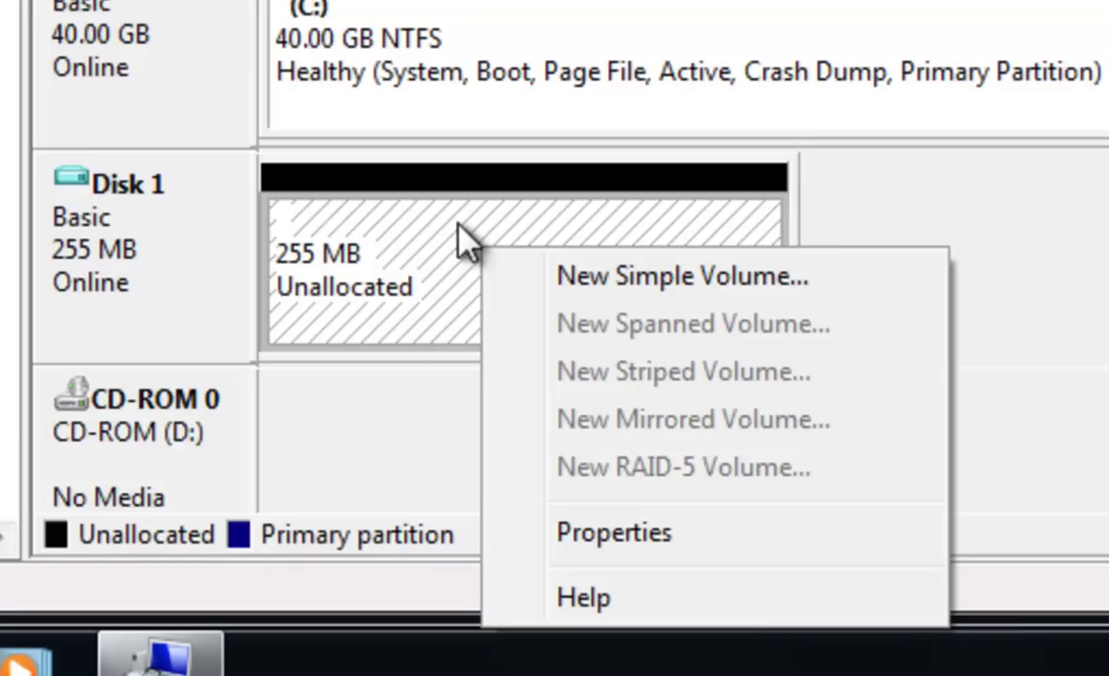
{"action": "left_click", "coordinate": [574, 278]}
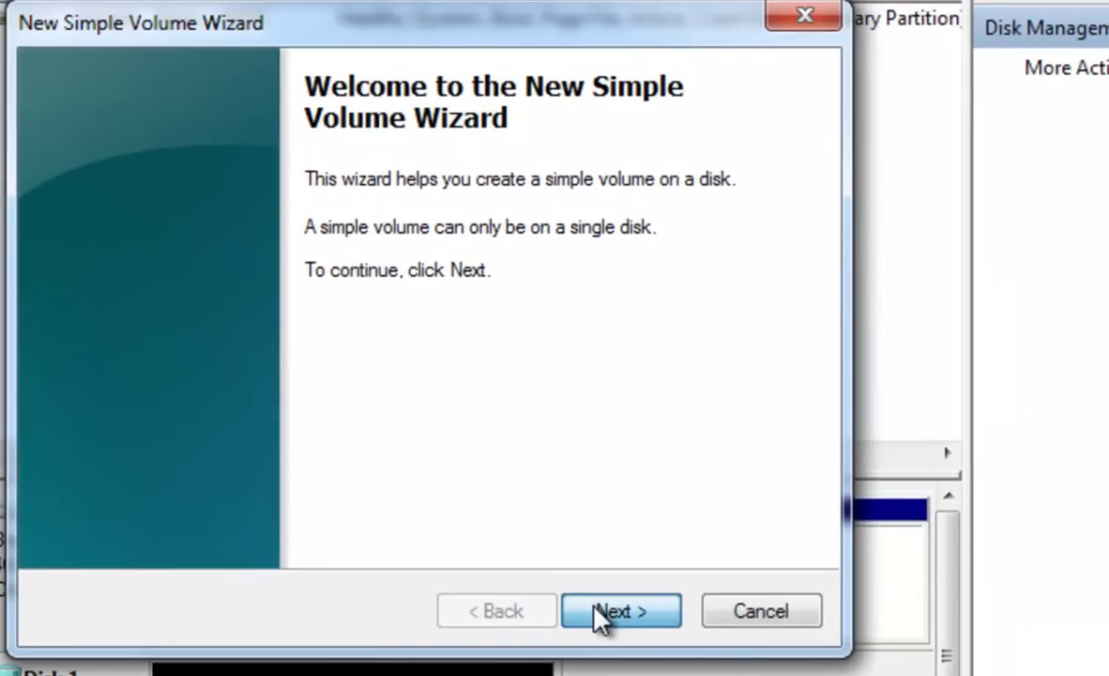
{"action": "left_click", "coordinate": [601, 613]}
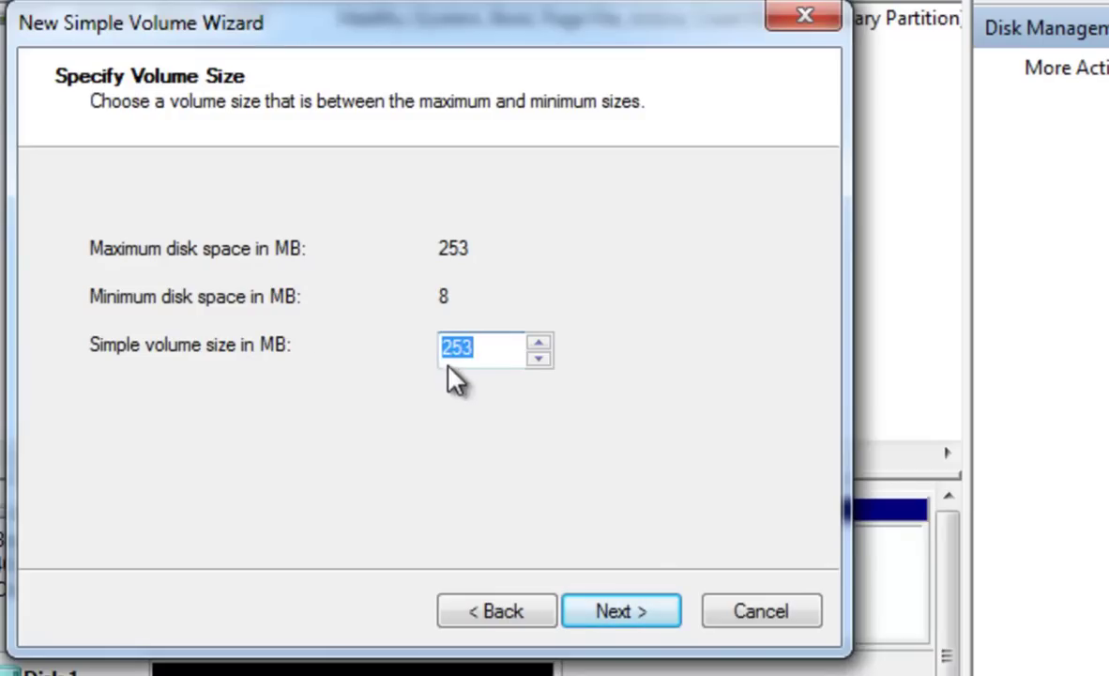
{"action": "left_click", "coordinate": [609, 622]}
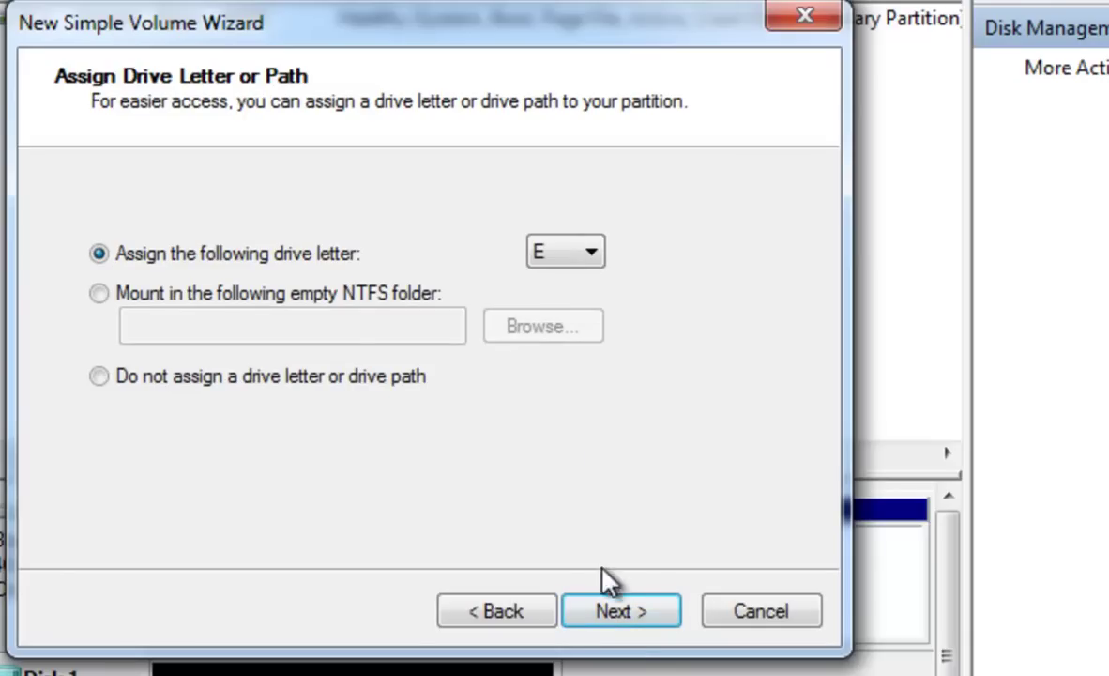
{"action": "left_click", "coordinate": [621, 614]}
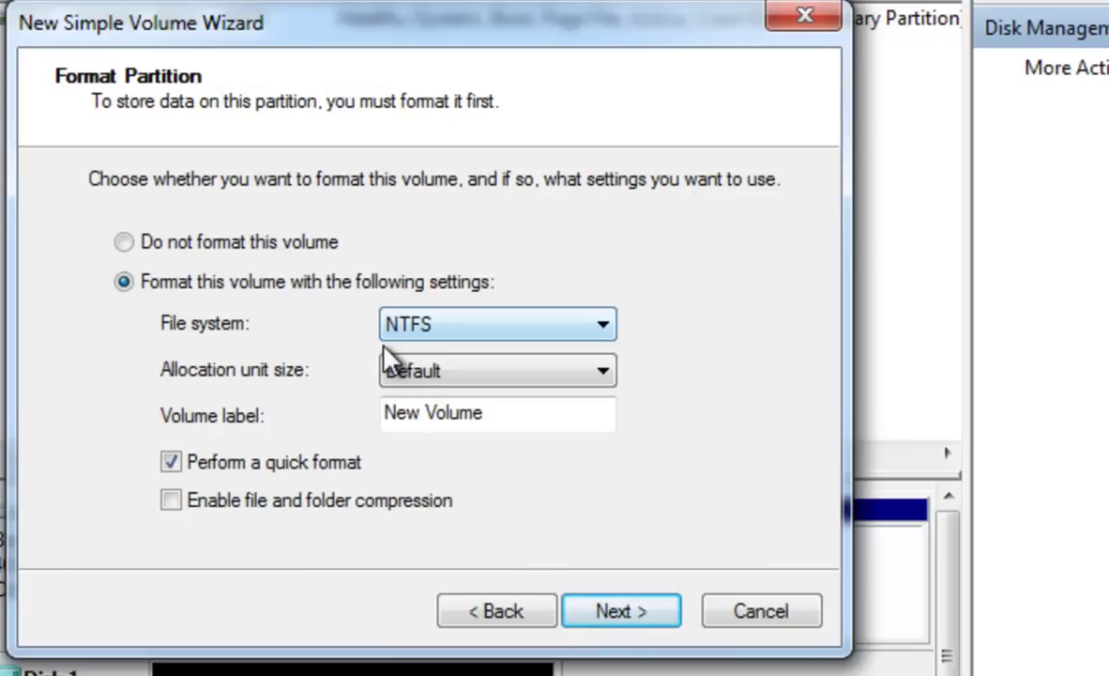
Label the volume UserData, keep NTFS, default allocation unit size and quick format, and finish creating it
{"action": "left_click_drag", "start_coordinate": [478, 414], "coordinate": [382, 419]}
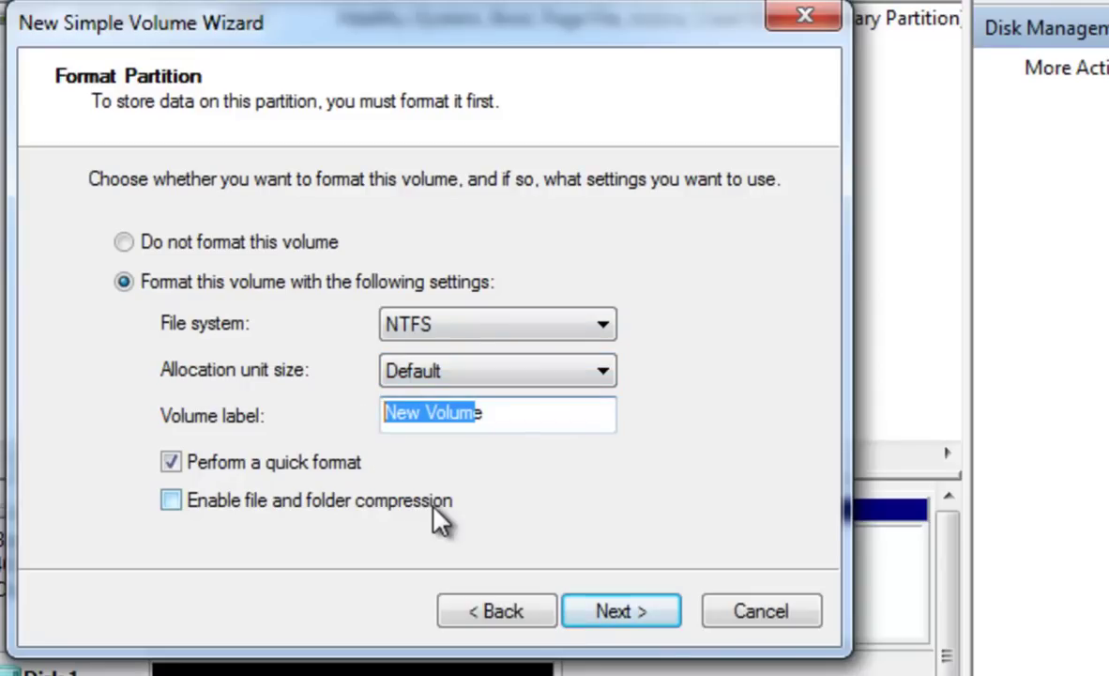
{"action": "key", "text": "Delete"}
{"action": "key", "text": "Delete"}
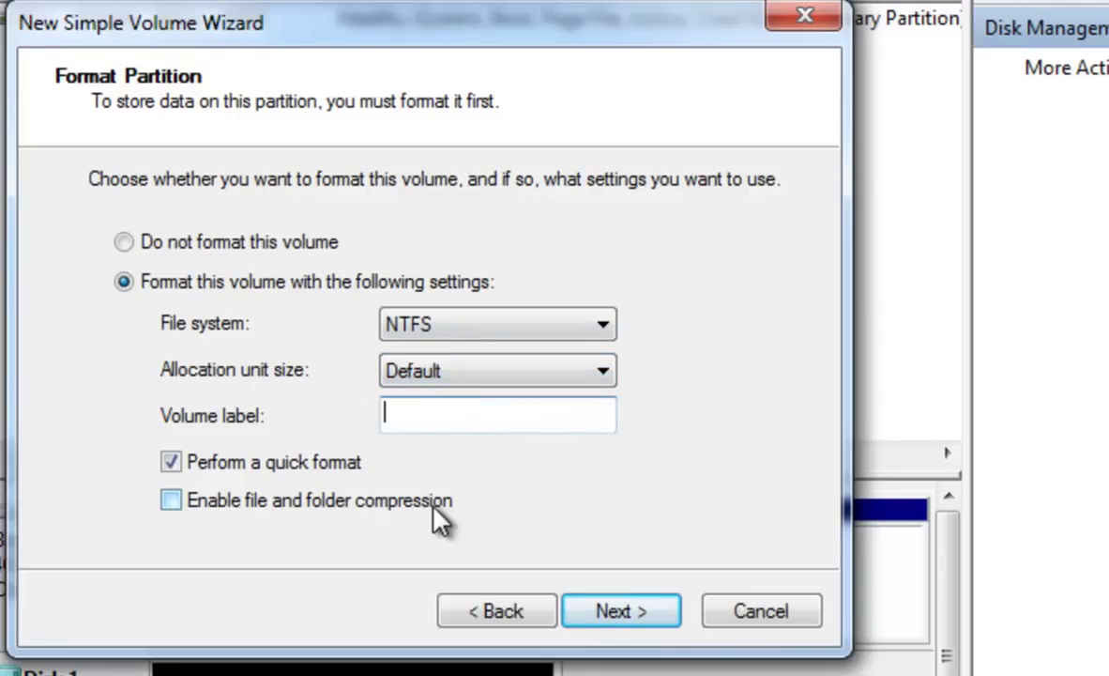
{"action": "type", "text": "UserData"}
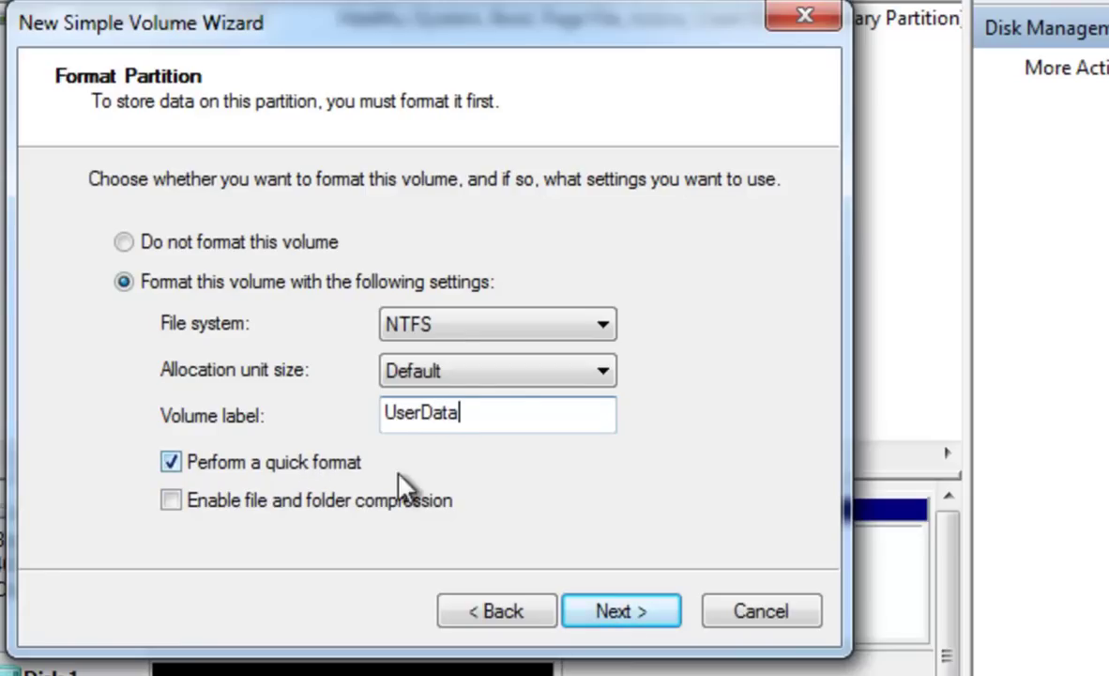
{"action": "left_click", "coordinate": [616, 608]}
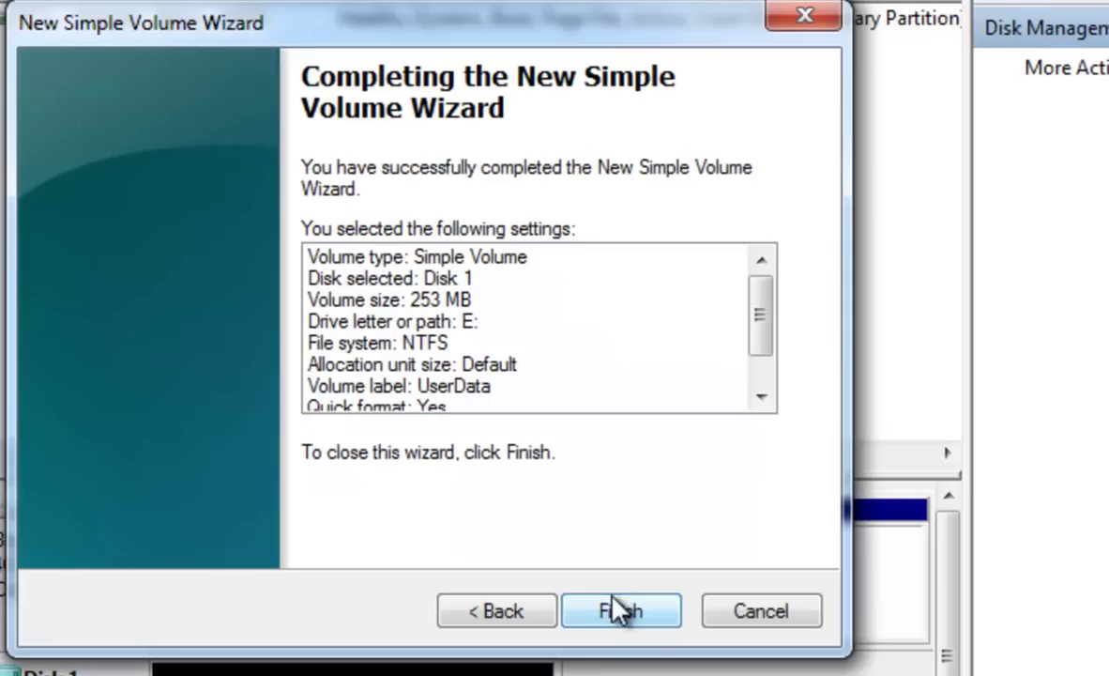
{"action": "left_click", "coordinate": [617, 604]}
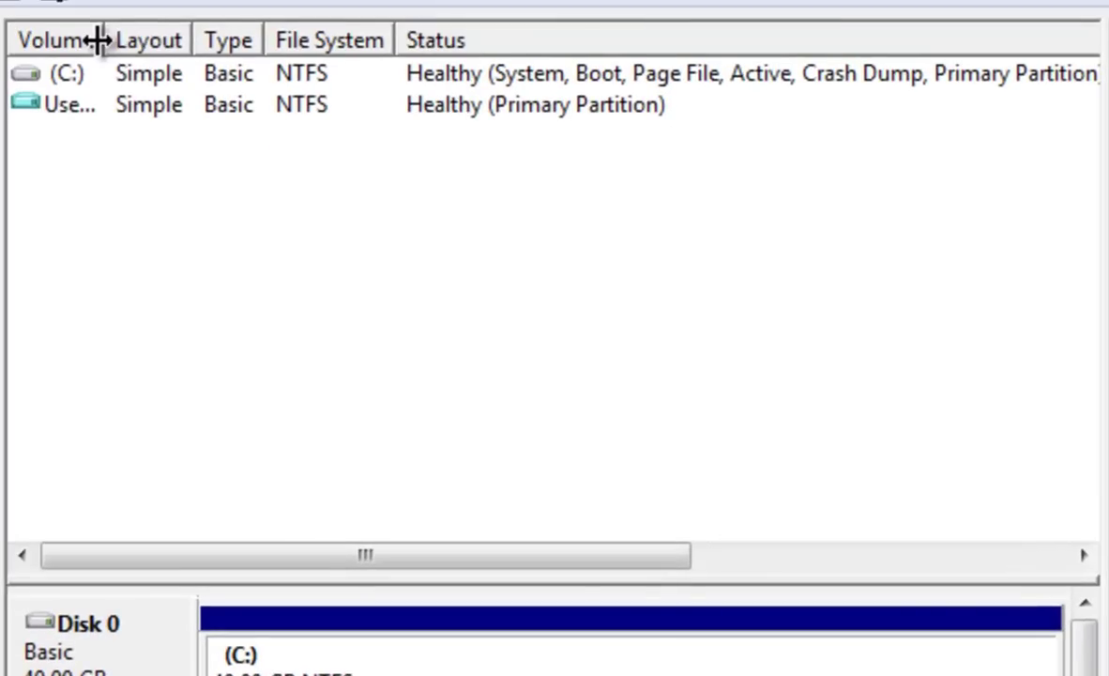
Widen the Volume column to fit the full volume names and select the UserData (E:) volume
{"action": "left_click_drag", "start_coordinate": [102, 40], "coordinate": [192, 42]}
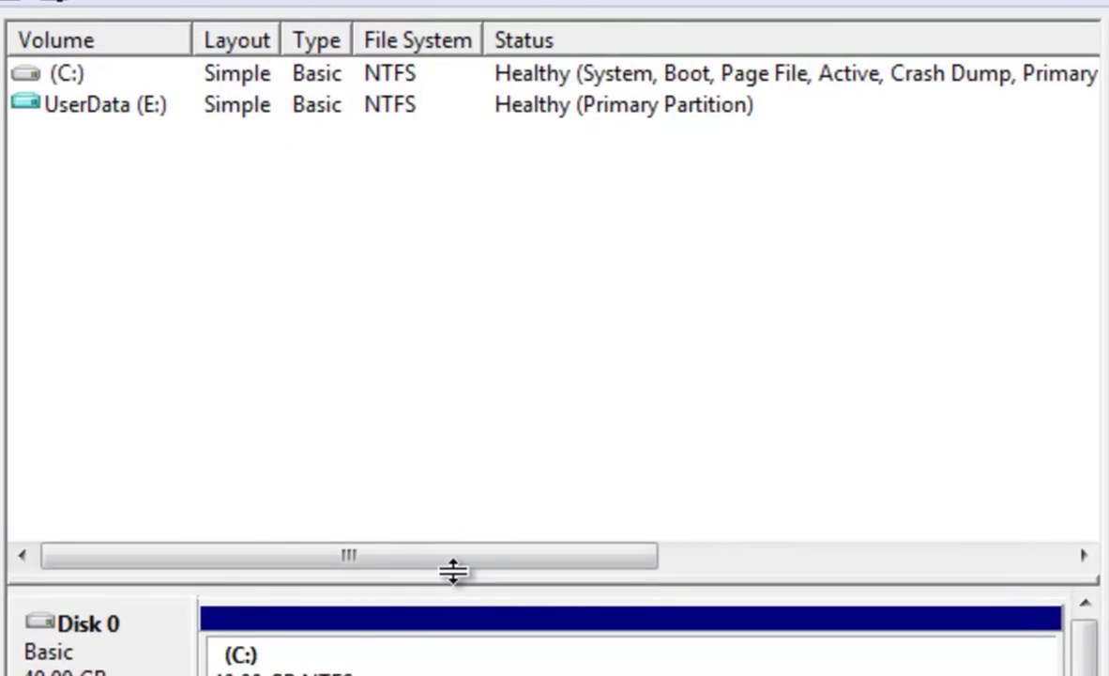
{"action": "left_click", "coordinate": [94, 111]}
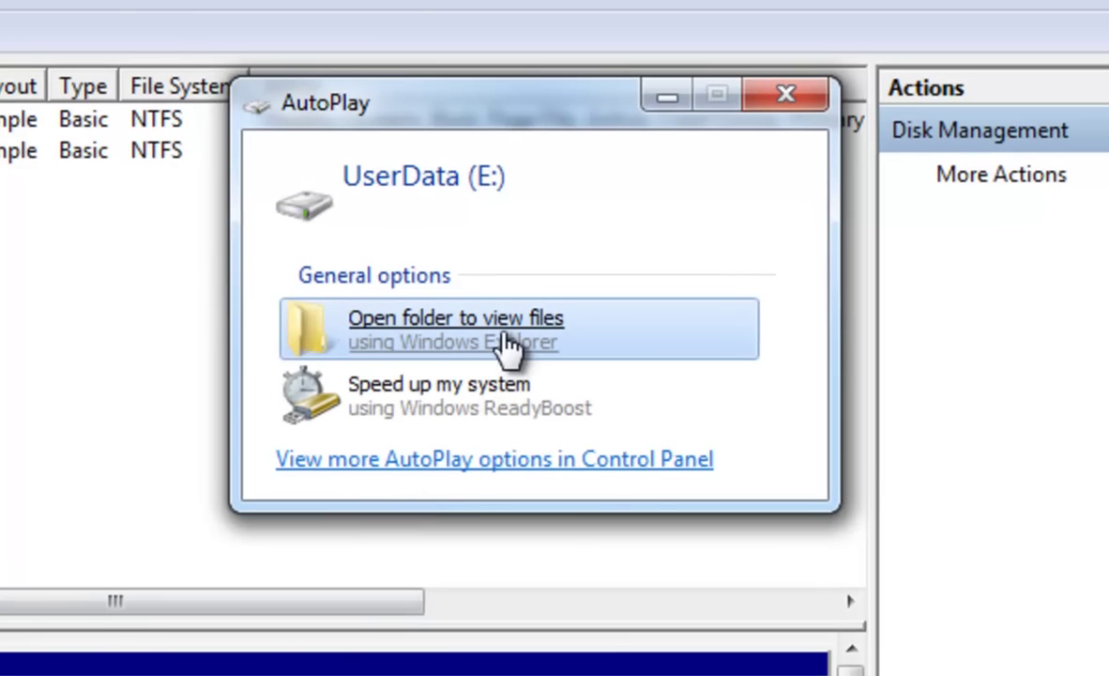
Open the UserData (E:) folder in Windows Explorer, move its window aside, and go up to the Computer drive overview
{"action": "left_click", "coordinate": [508, 346]}
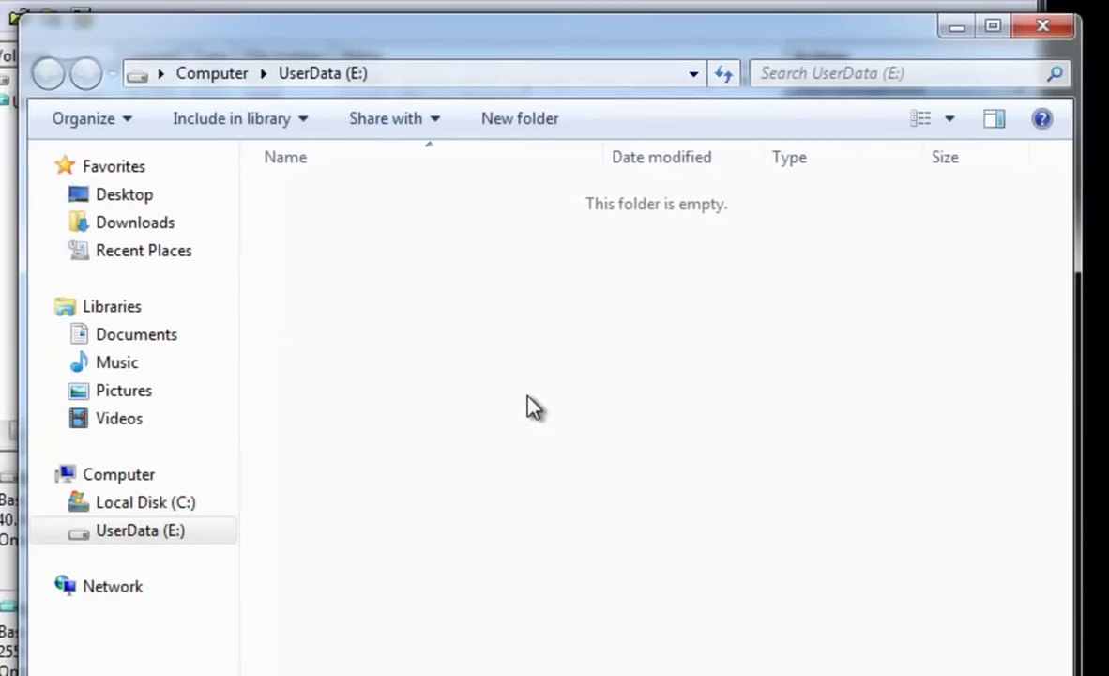
{"action": "left_click_drag", "start_coordinate": [282, 50], "coordinate": [668, 38]}
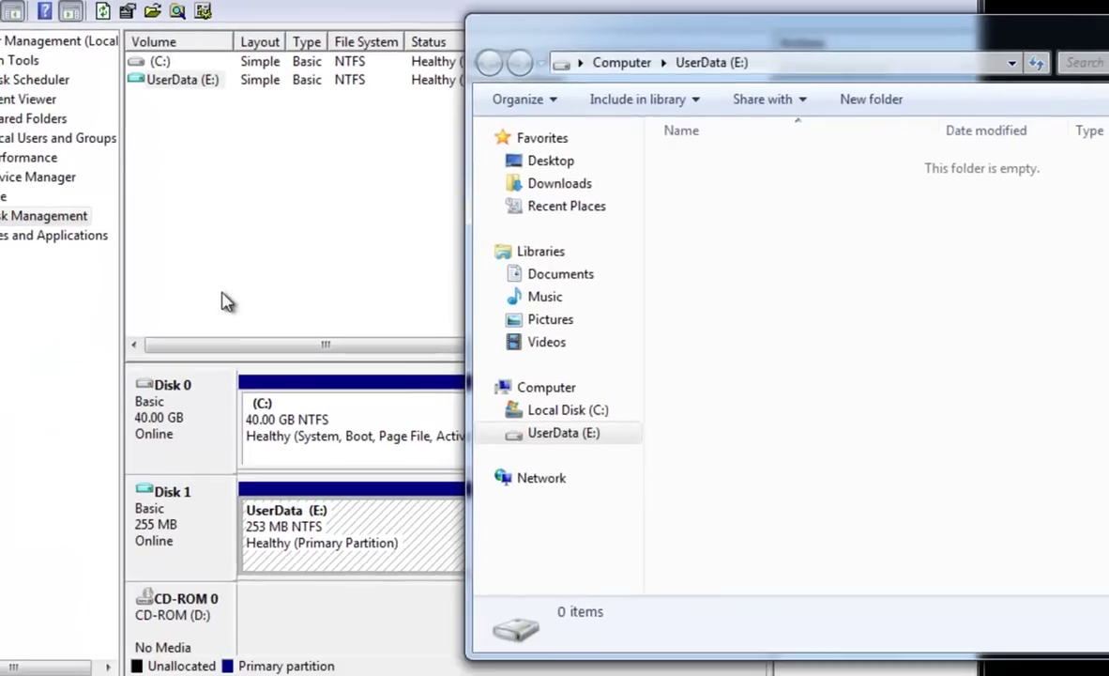
{"action": "left_click", "coordinate": [311, 595]}
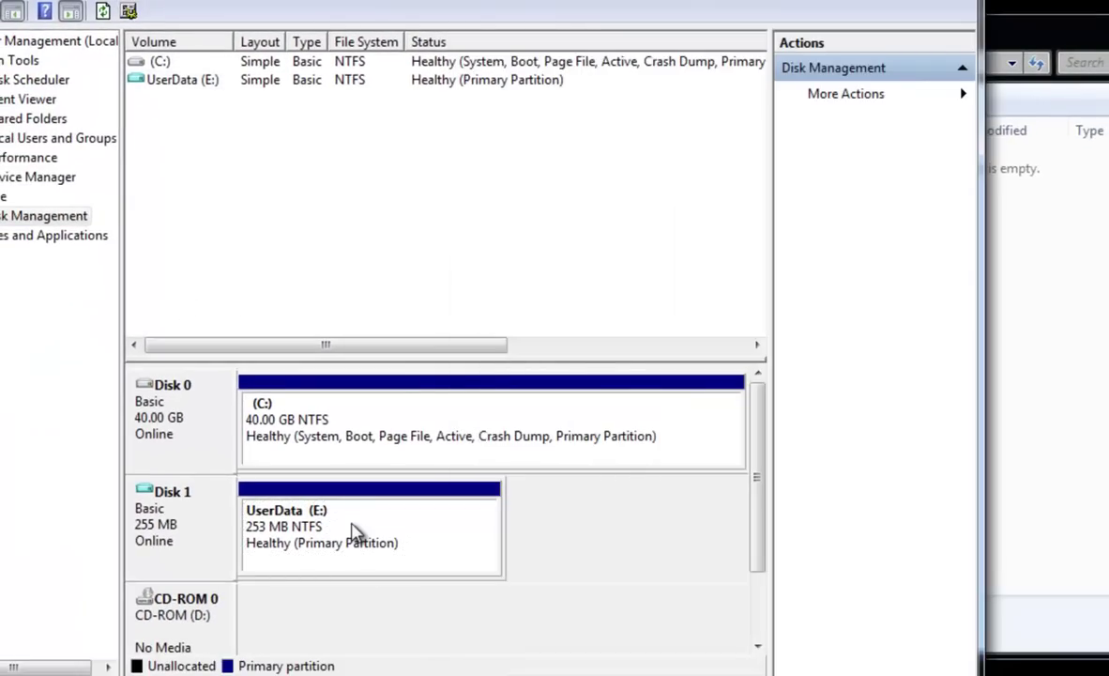
{"action": "left_click", "coordinate": [1042, 322]}
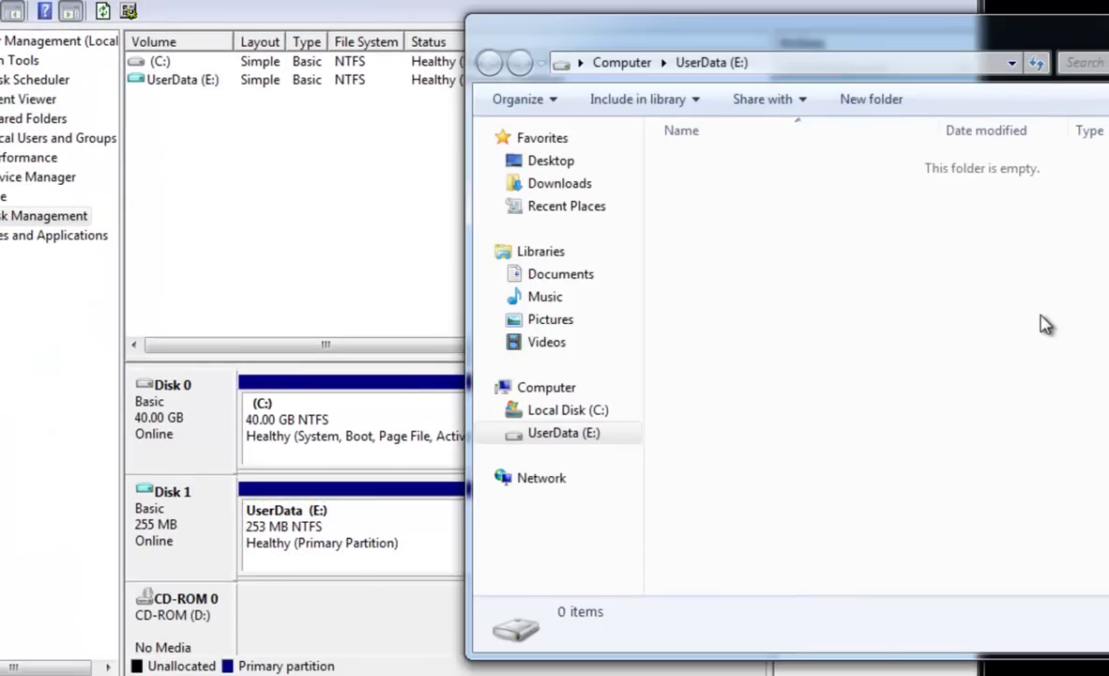
{"action": "left_click", "coordinate": [612, 68]}
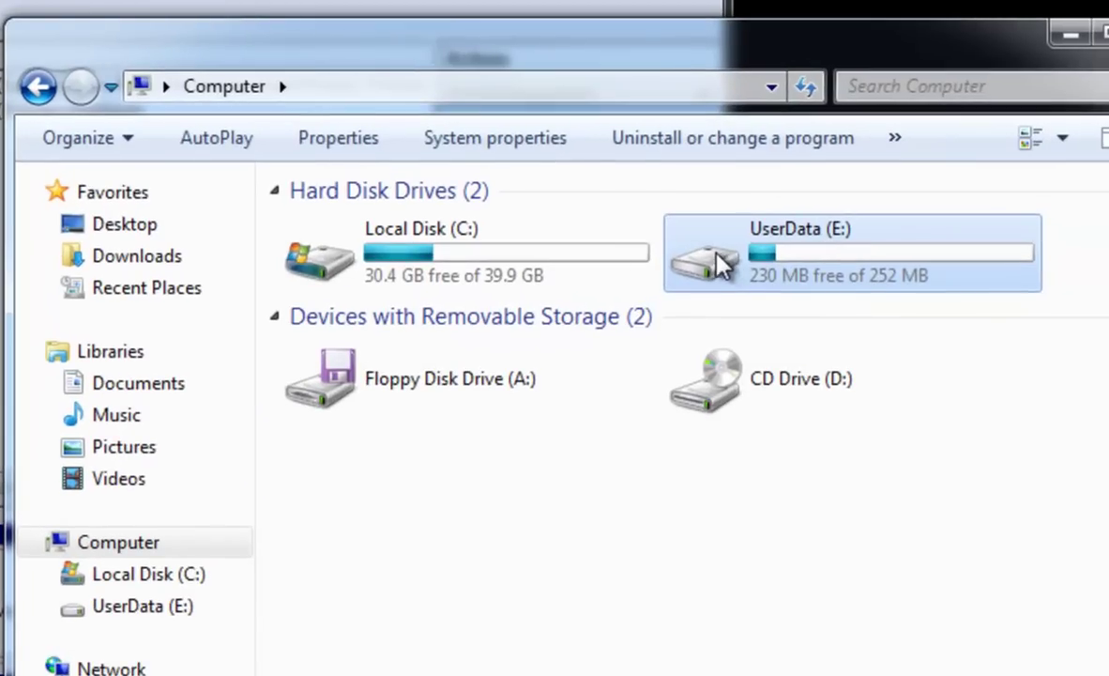
Select the UserData (E:) drive, move the Explorer window further aside, and open the drive to view its contents
{"action": "left_click", "coordinate": [789, 197]}
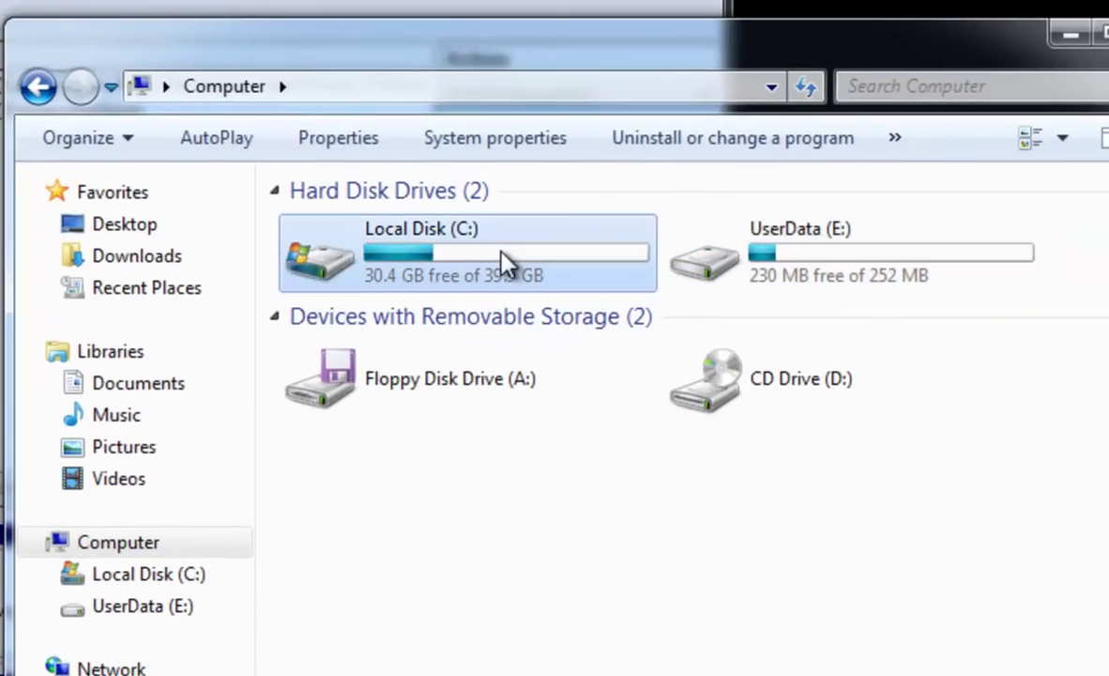
{"action": "left_click", "coordinate": [728, 263]}
{"action": "left_click_drag", "start_coordinate": [583, 30], "coordinate": [417, 53]}
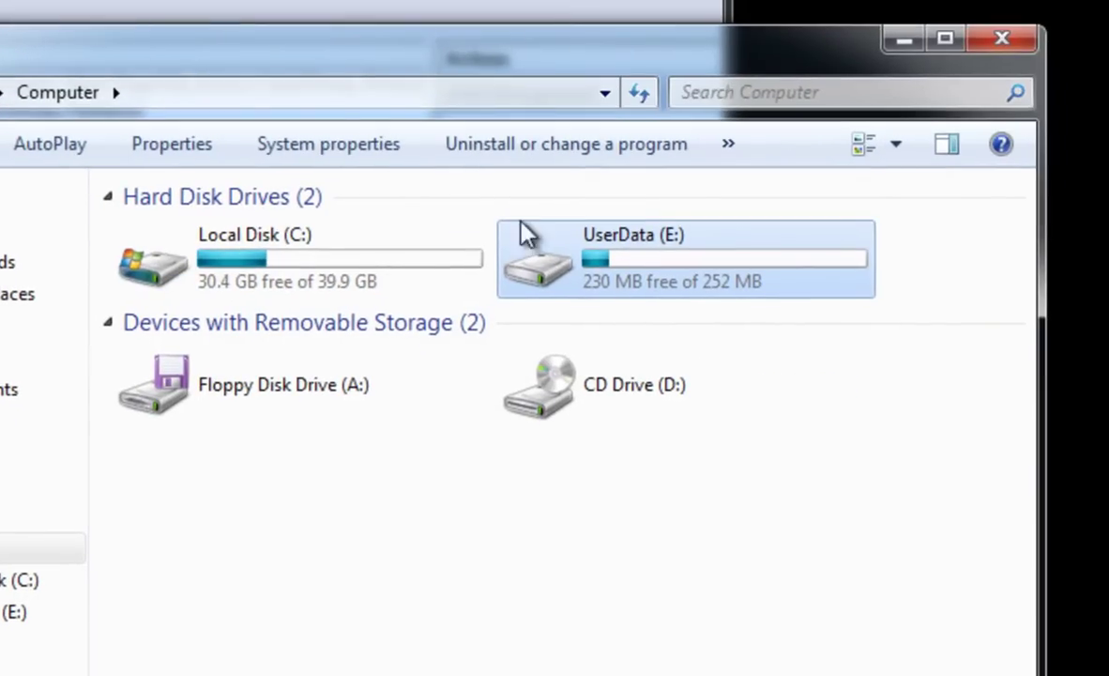
{"action": "double_click", "coordinate": [592, 274]}
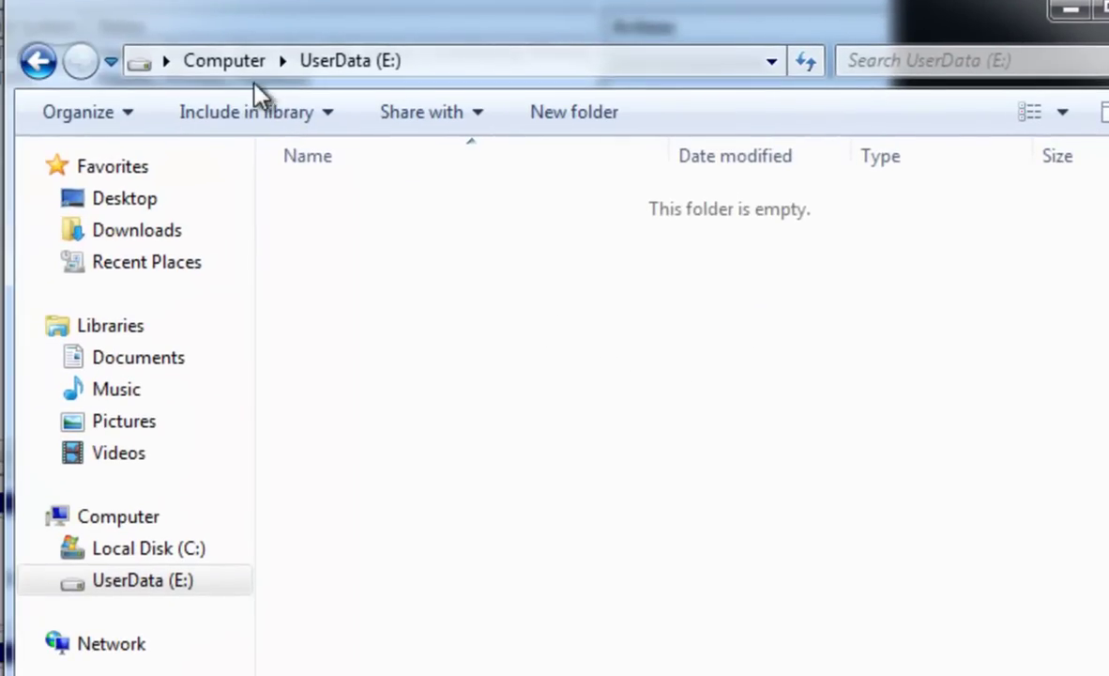
Return to the Computer drive overview and open Local Disk (C:) to look at its contents
{"action": "left_click", "coordinate": [225, 62]}
{"action": "left_click", "coordinate": [432, 242]}
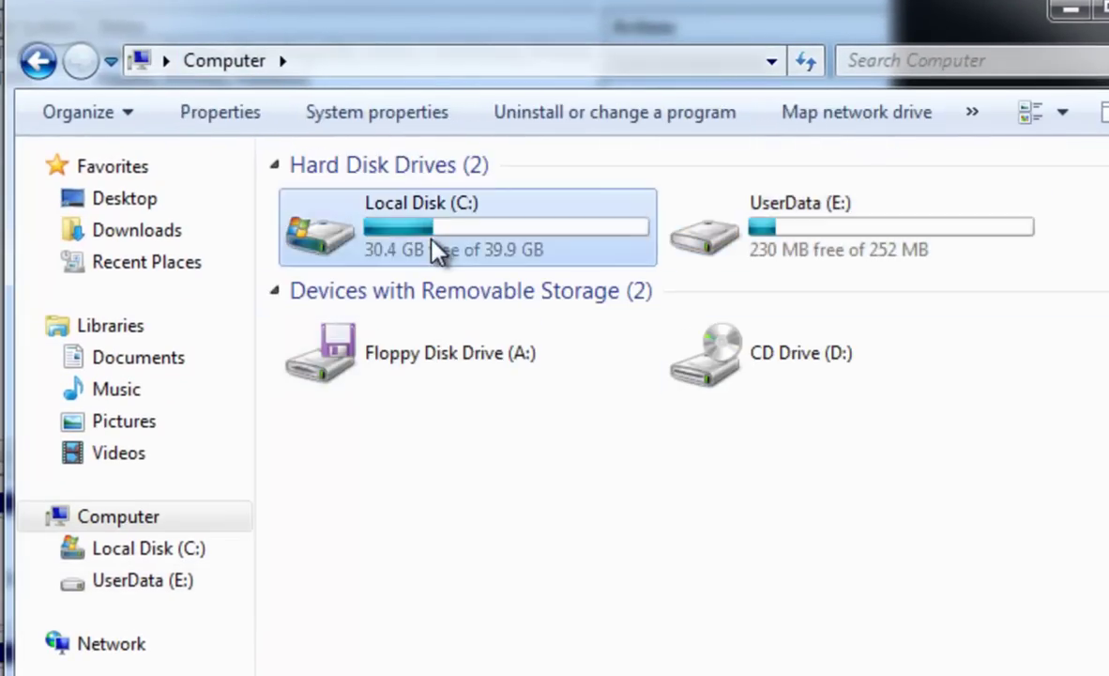
{"action": "double_click", "coordinate": [433, 242]}
{"action": "left_click", "coordinate": [416, 342]}
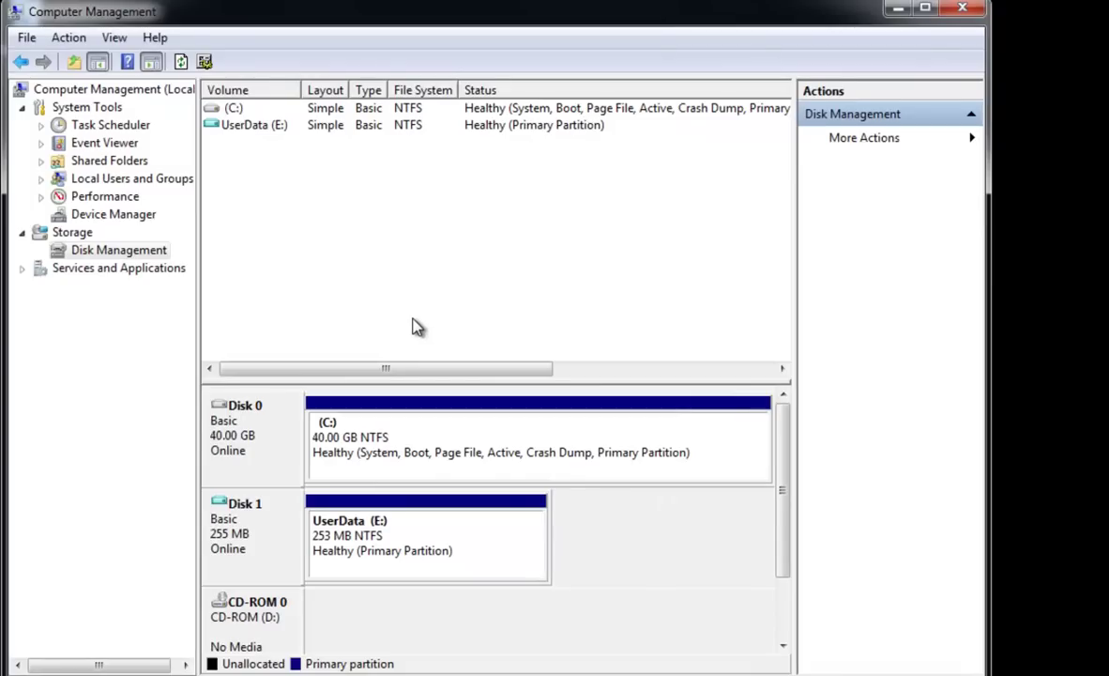
Detach the Disk 1 virtual hard disk stored at C:\UserData.vhd, keeping the virtual hard disk file instead of deleting it
{"action": "right_click", "coordinate": [386, 565]}
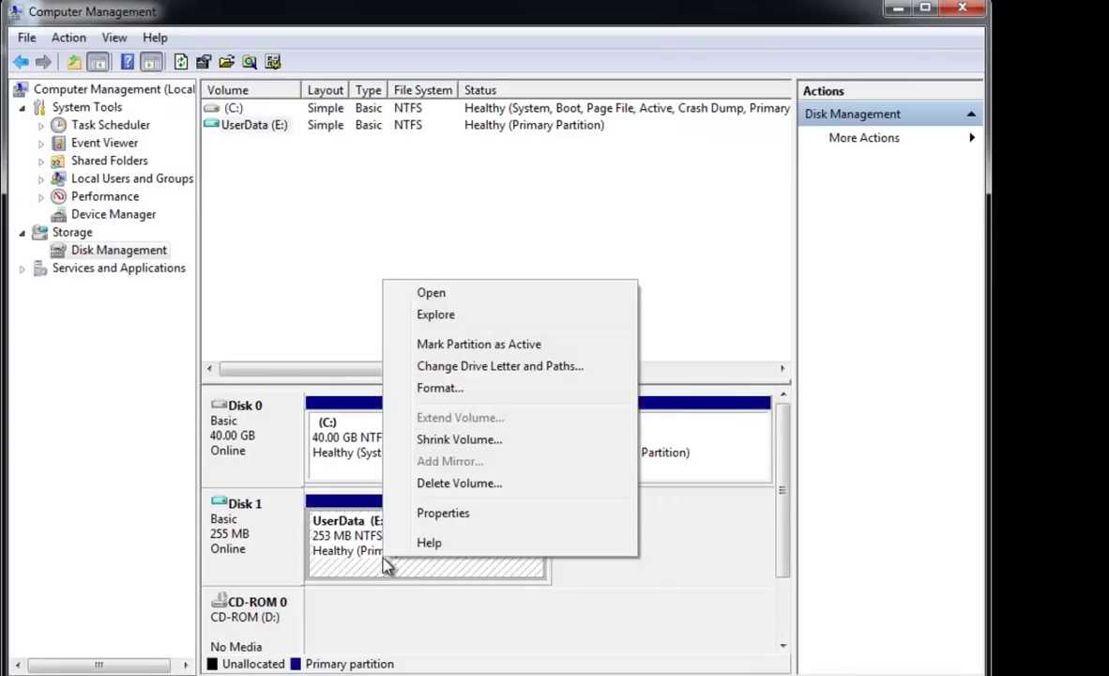
{"action": "right_click", "coordinate": [236, 550]}
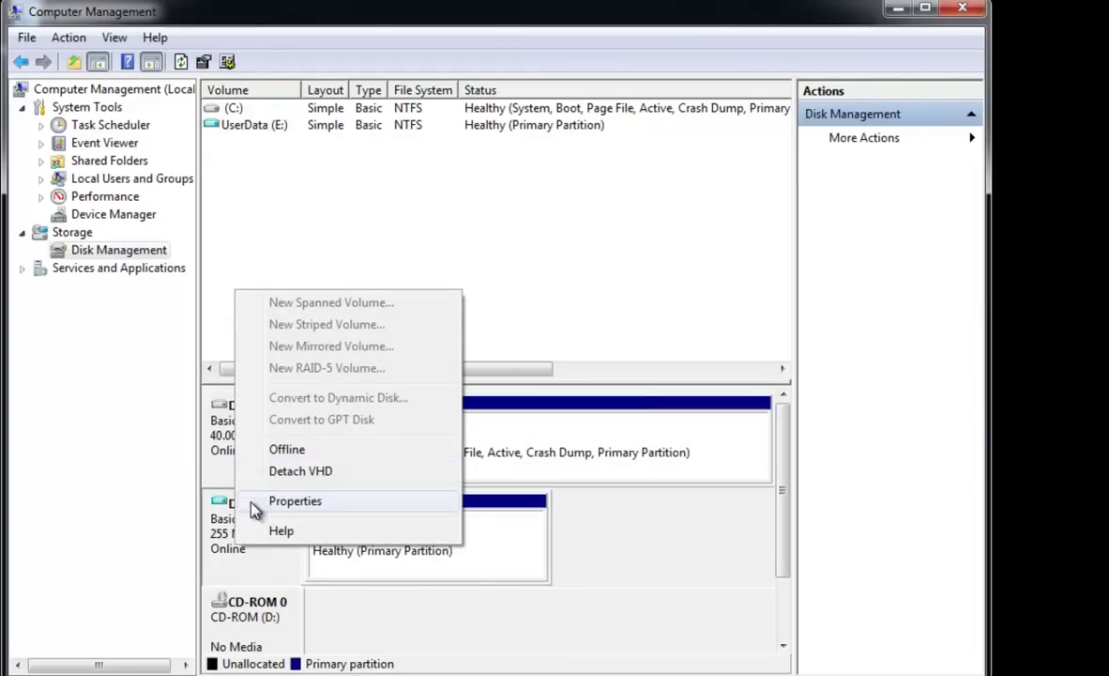
{"action": "left_click", "coordinate": [230, 535]}
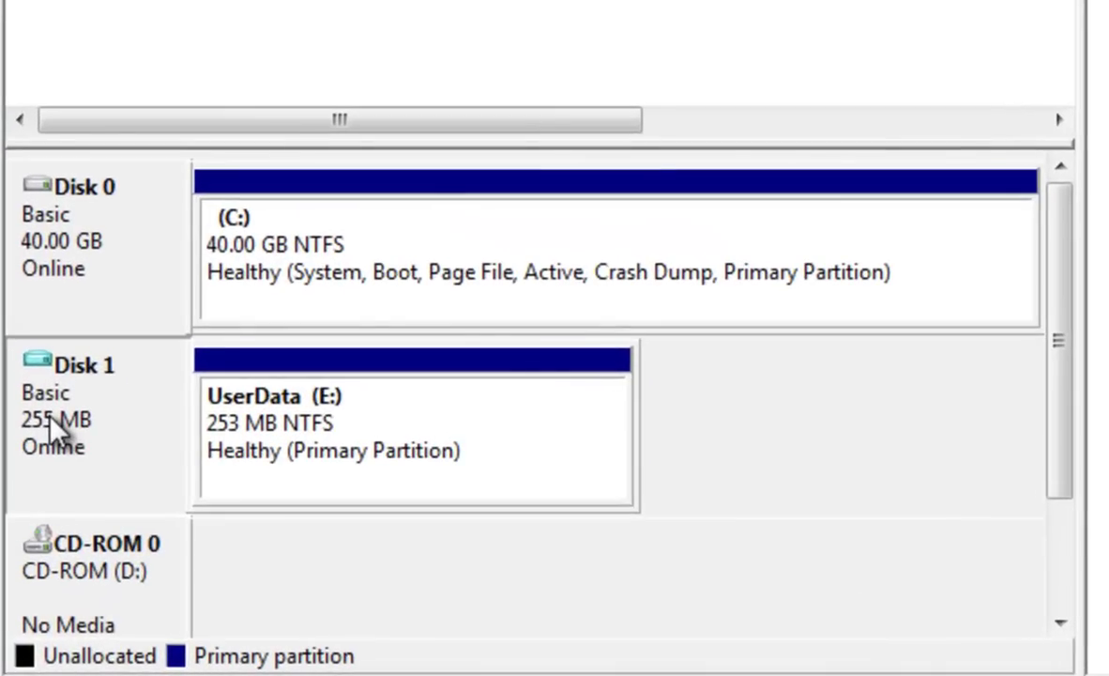
{"action": "right_click", "coordinate": [109, 412]}
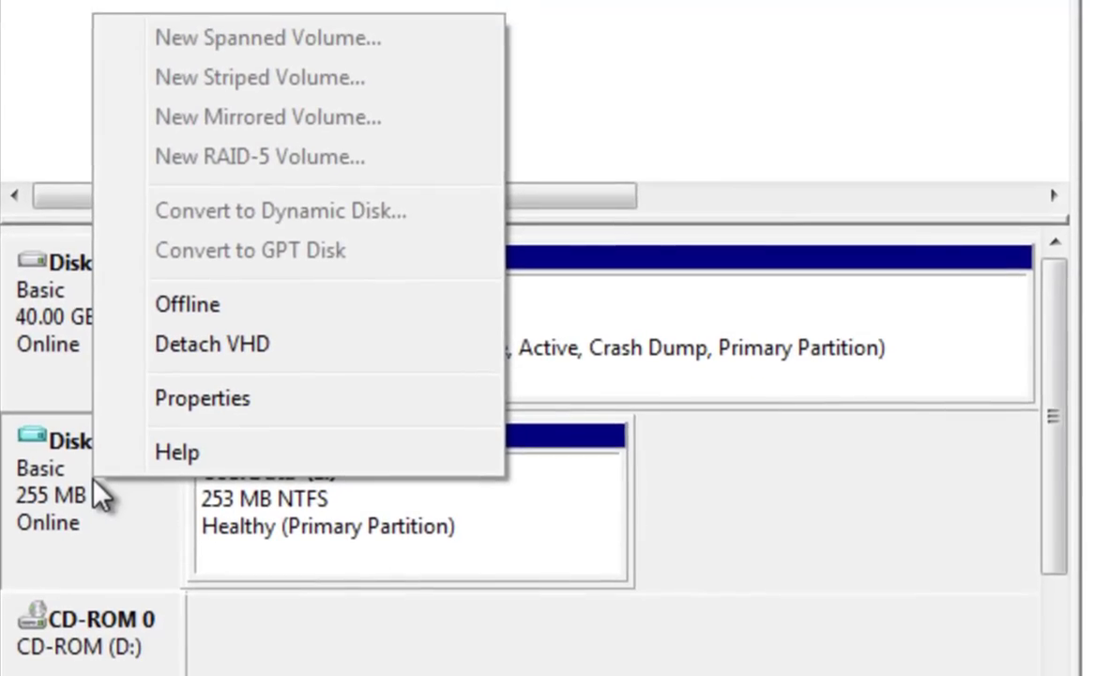
{"action": "left_click", "coordinate": [211, 350]}
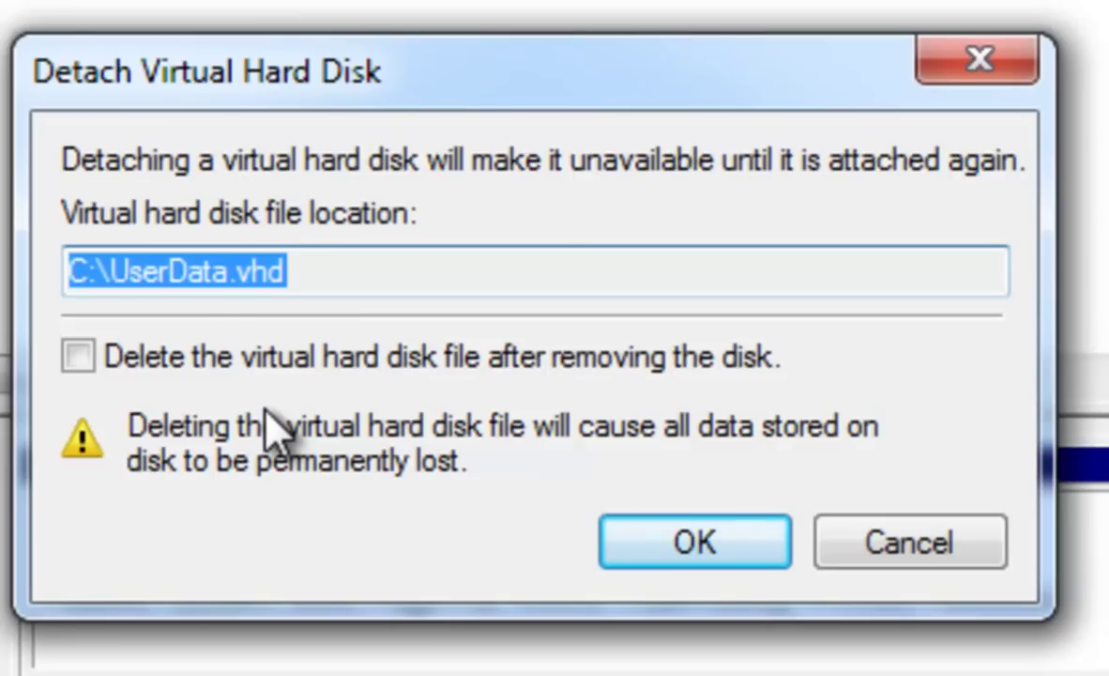
{"action": "left_click", "coordinate": [160, 357]}
{"action": "left_click", "coordinate": [162, 359]}
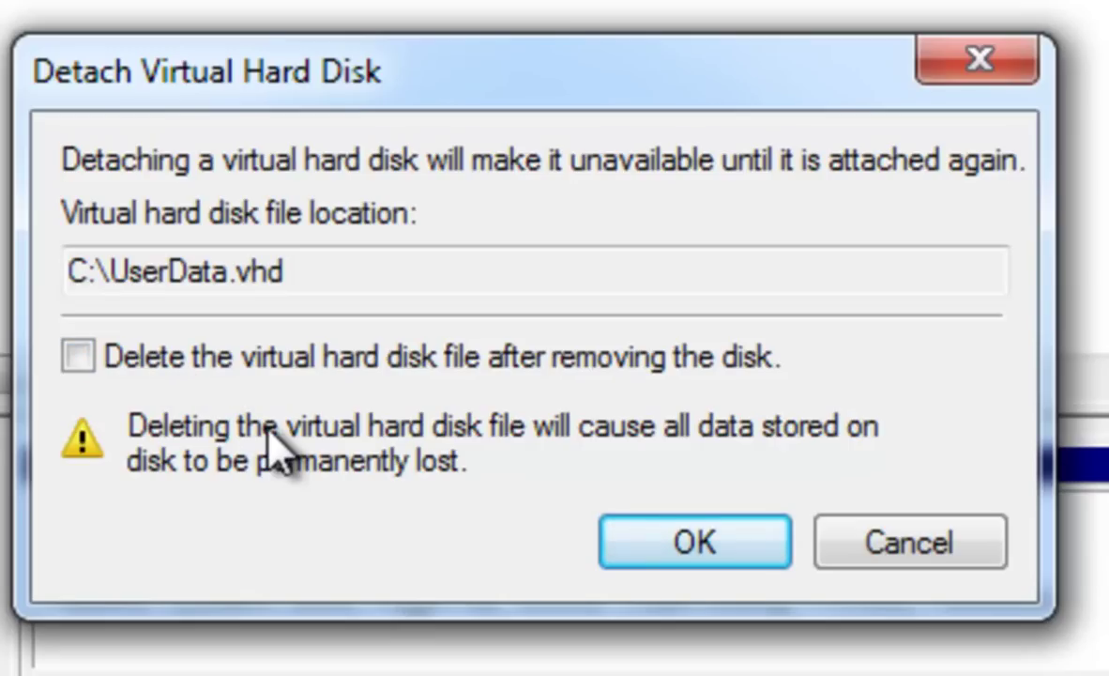
{"action": "left_click", "coordinate": [645, 544]}
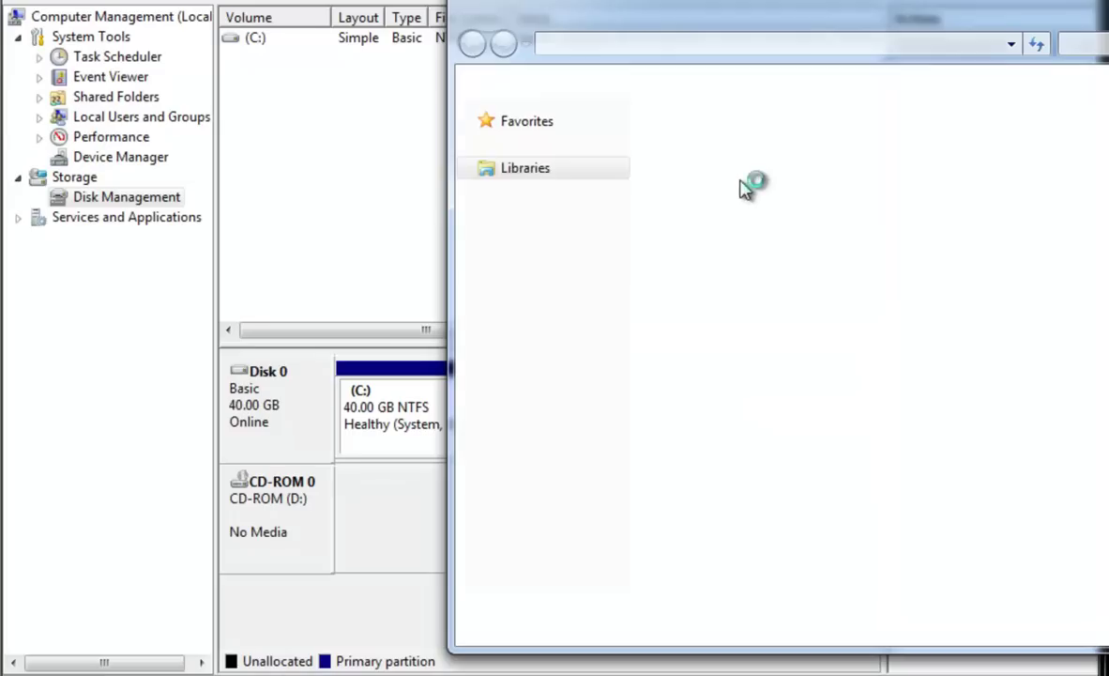
Browse to Local Disk (C:) in Windows Explorer and select the UserData.vhd file
{"action": "double_click", "coordinate": [744, 216]}
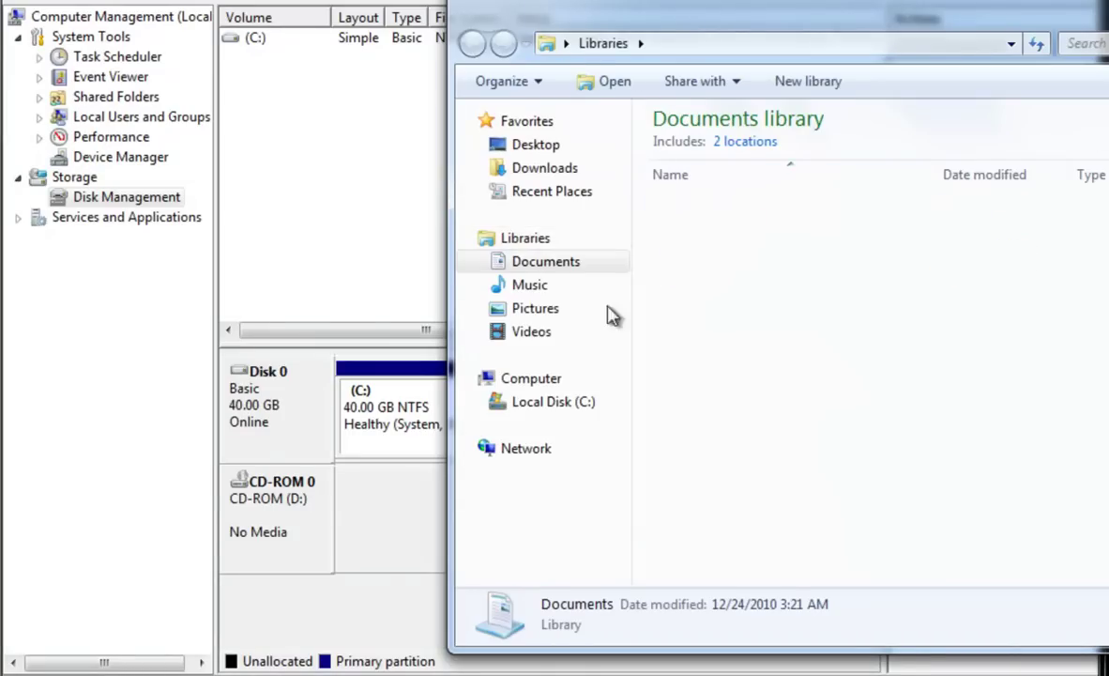
{"action": "left_click", "coordinate": [575, 402]}
{"action": "left_click", "coordinate": [711, 240]}
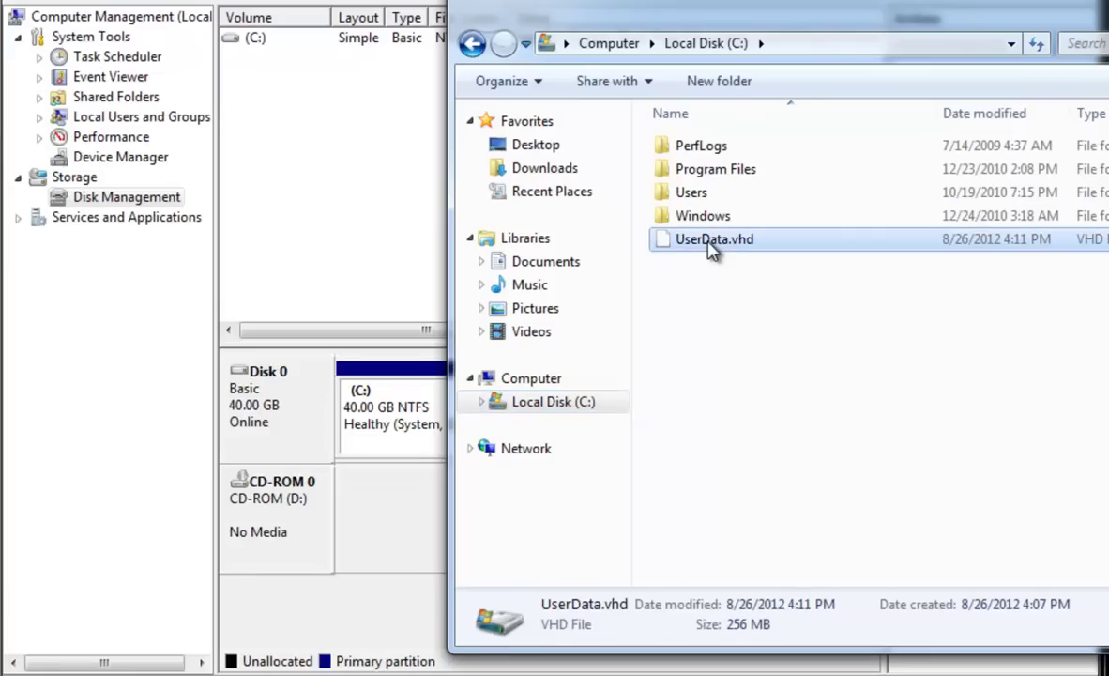